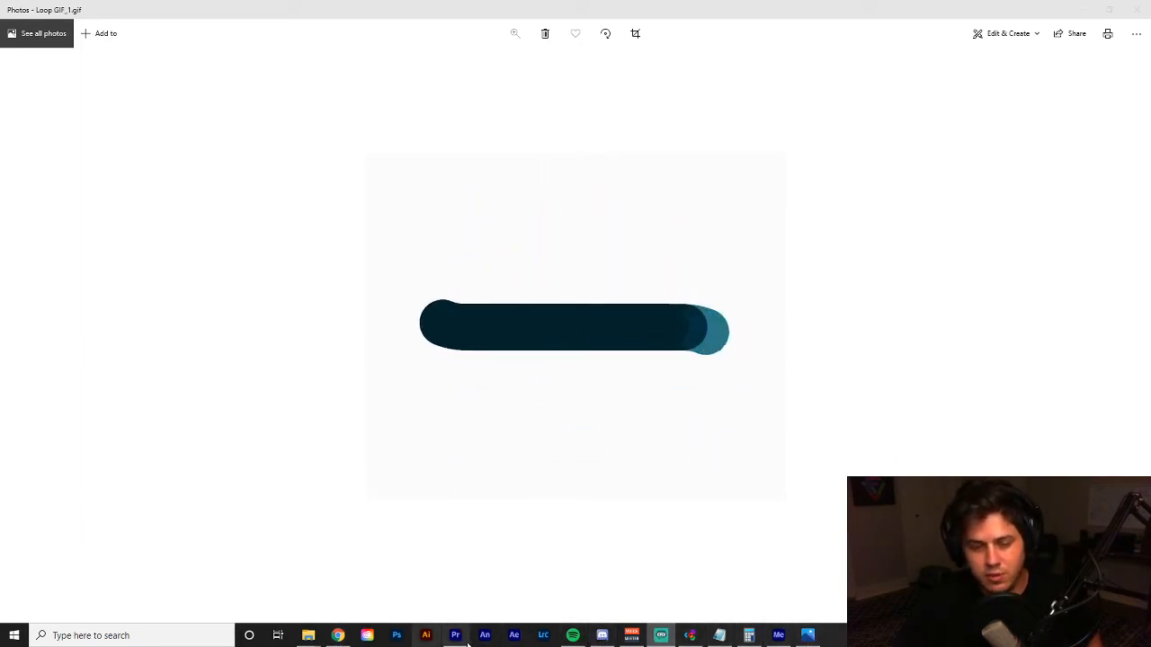
Switch to the Webflow design in Chrome and examine the hamburger menu icon in the page's header
click(337, 635)
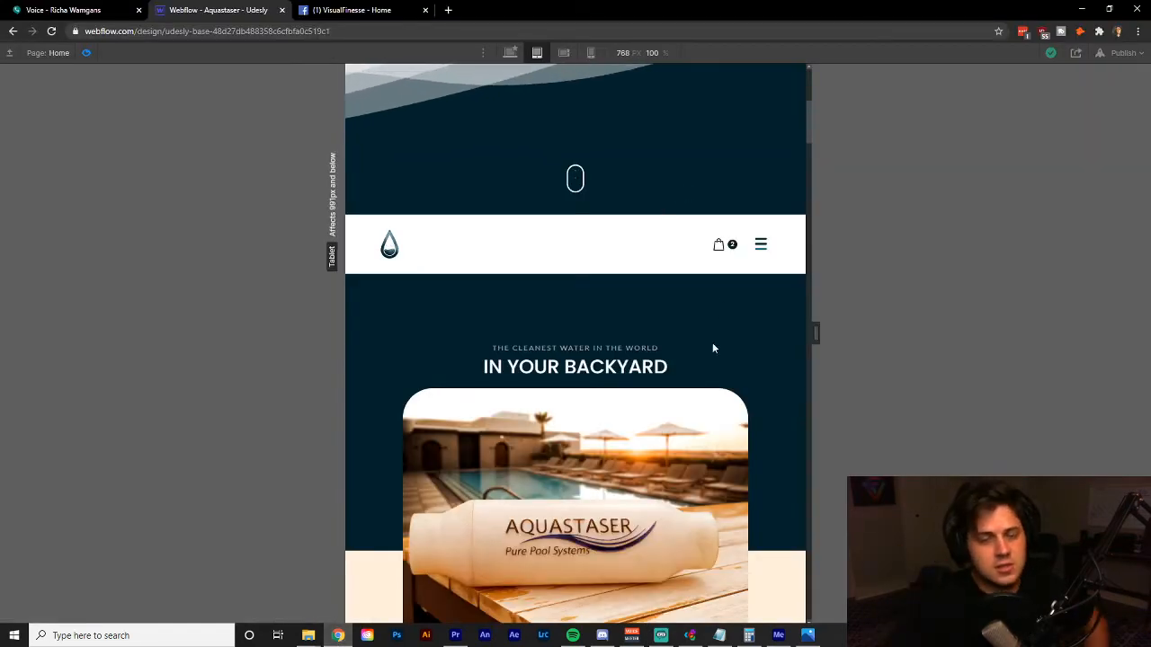
scroll(687, 329, up, 1)
scroll(688, 328, down, 2)
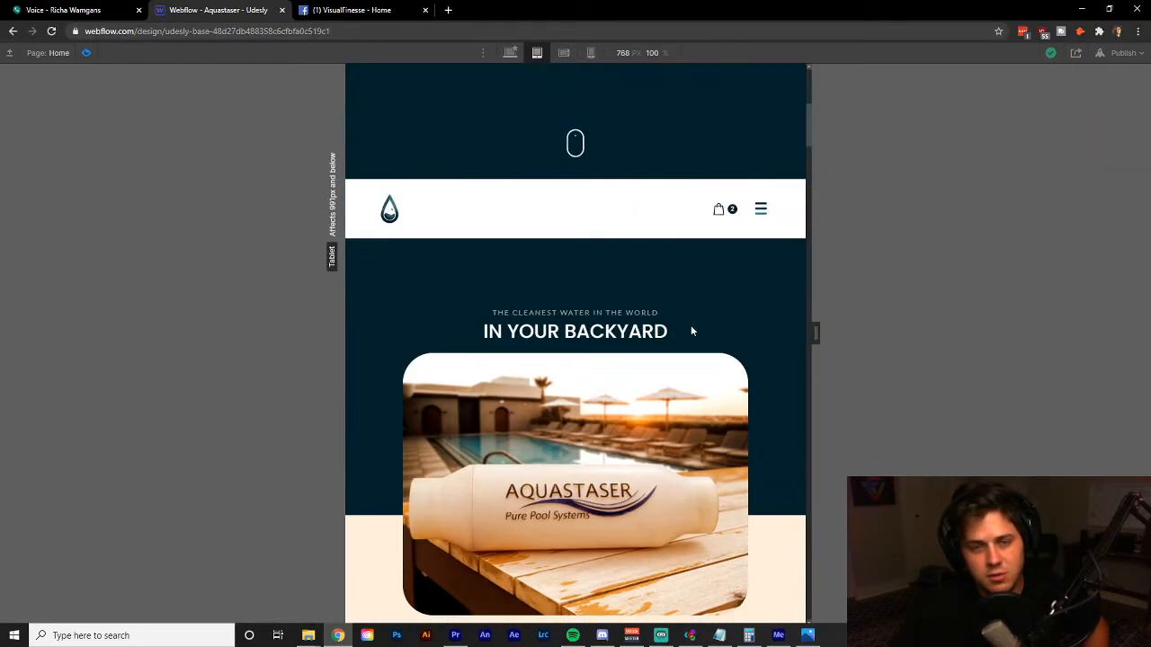
scroll(688, 329, up, 1)
scroll(681, 327, down, 2)
scroll(681, 327, down, 1)
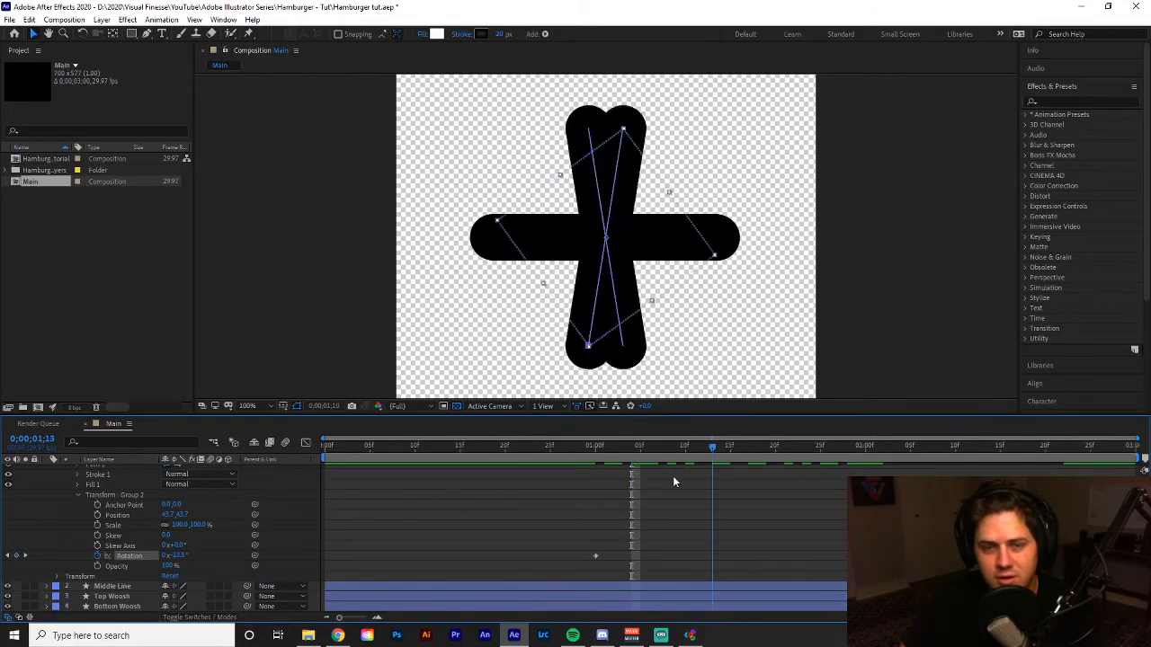
Move the current time to 0;00;01;00, collapse the Layer 3 Outlines layer and rename it X
drag(672, 477, 599, 486)
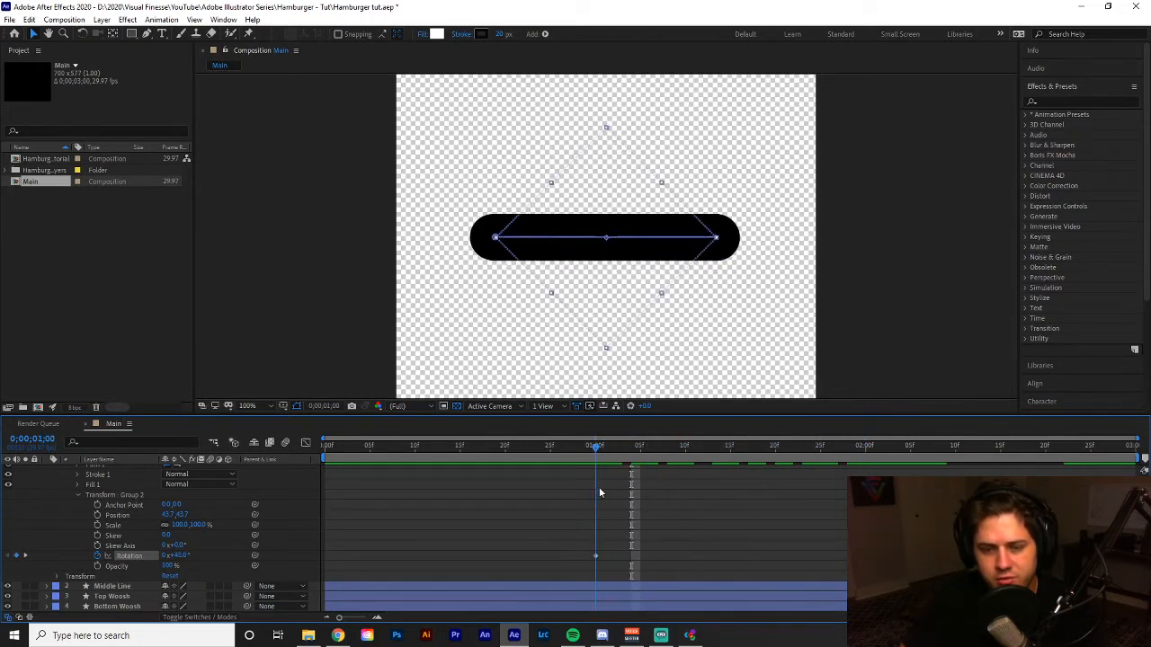
scroll(54, 518, up, 2)
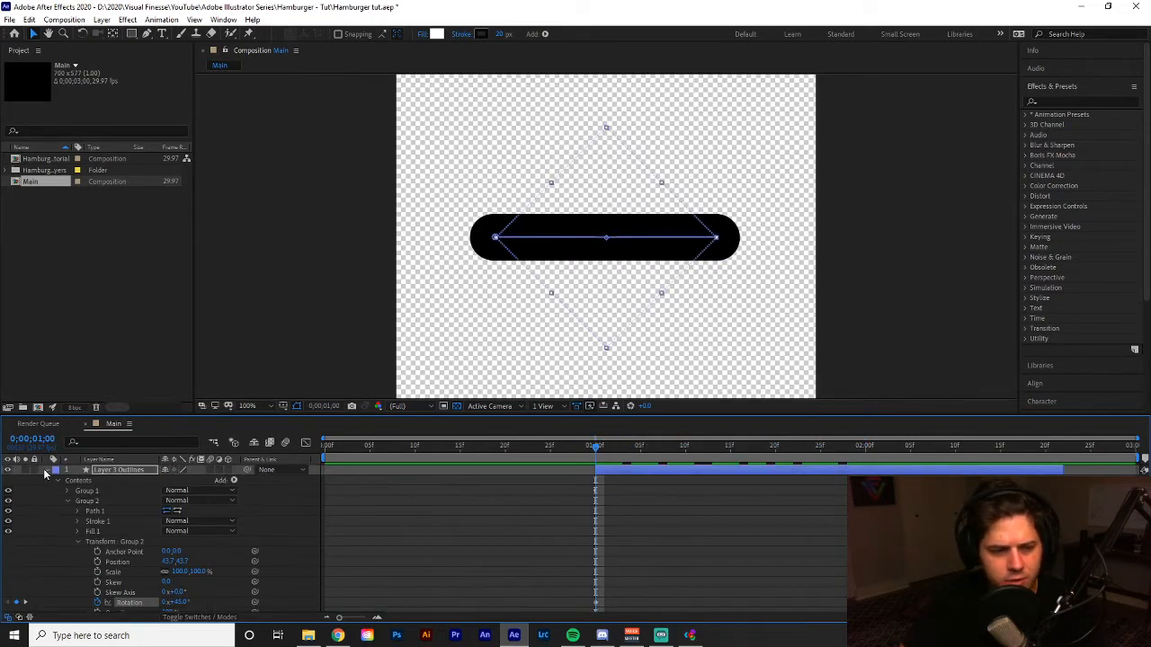
click(47, 470)
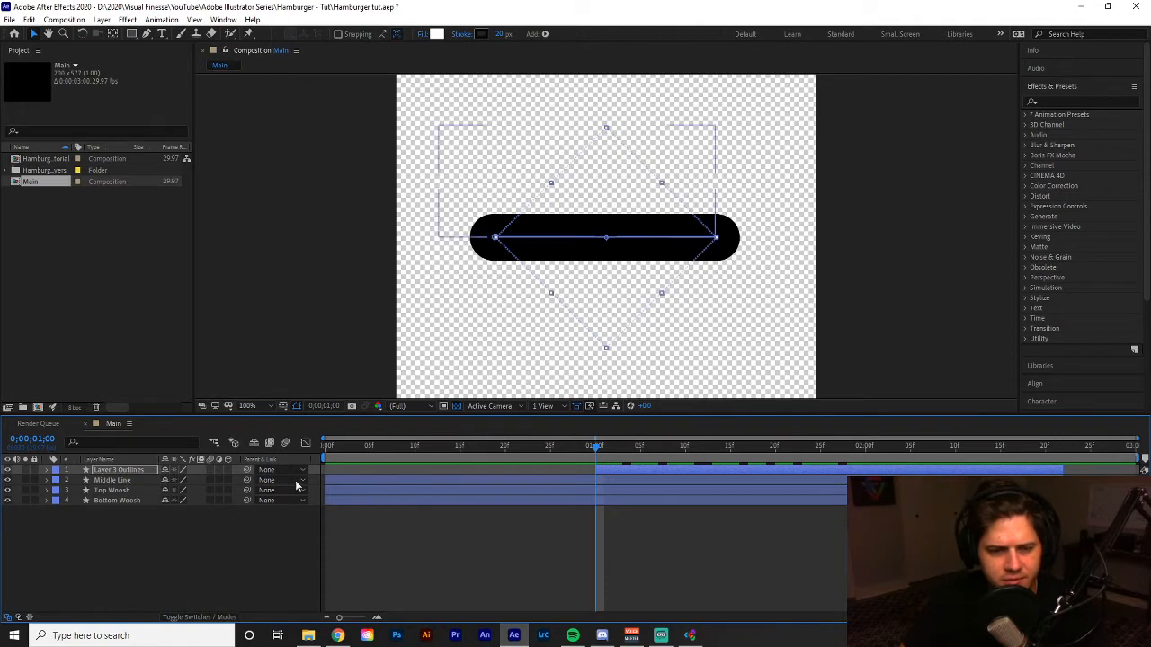
click(123, 483)
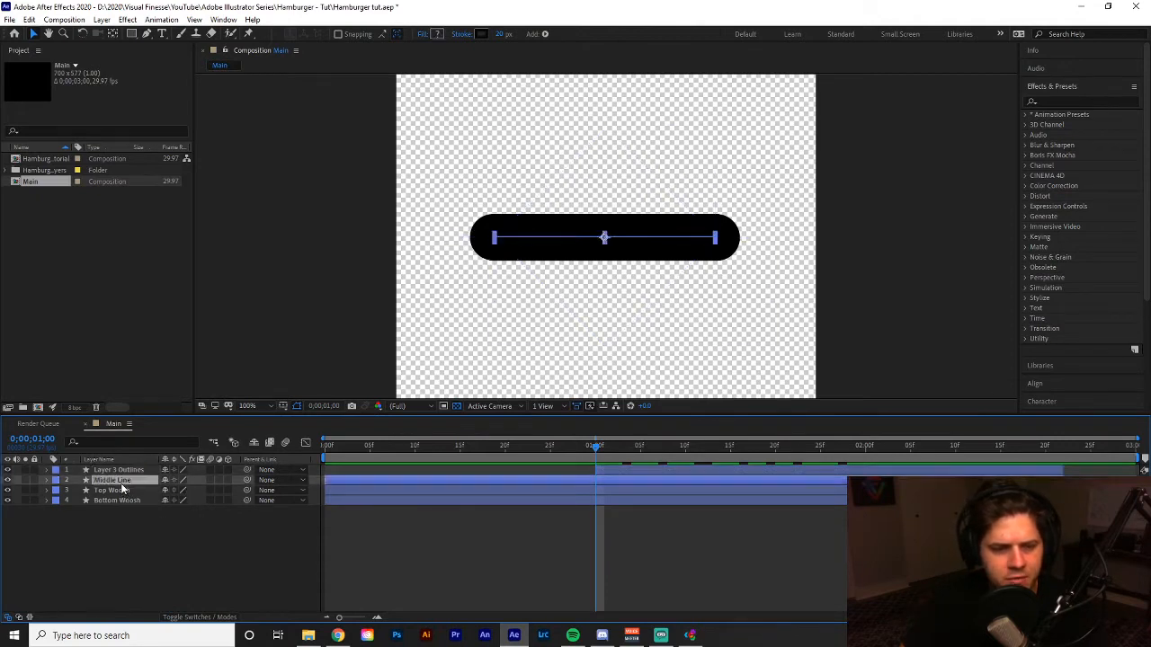
click(129, 471)
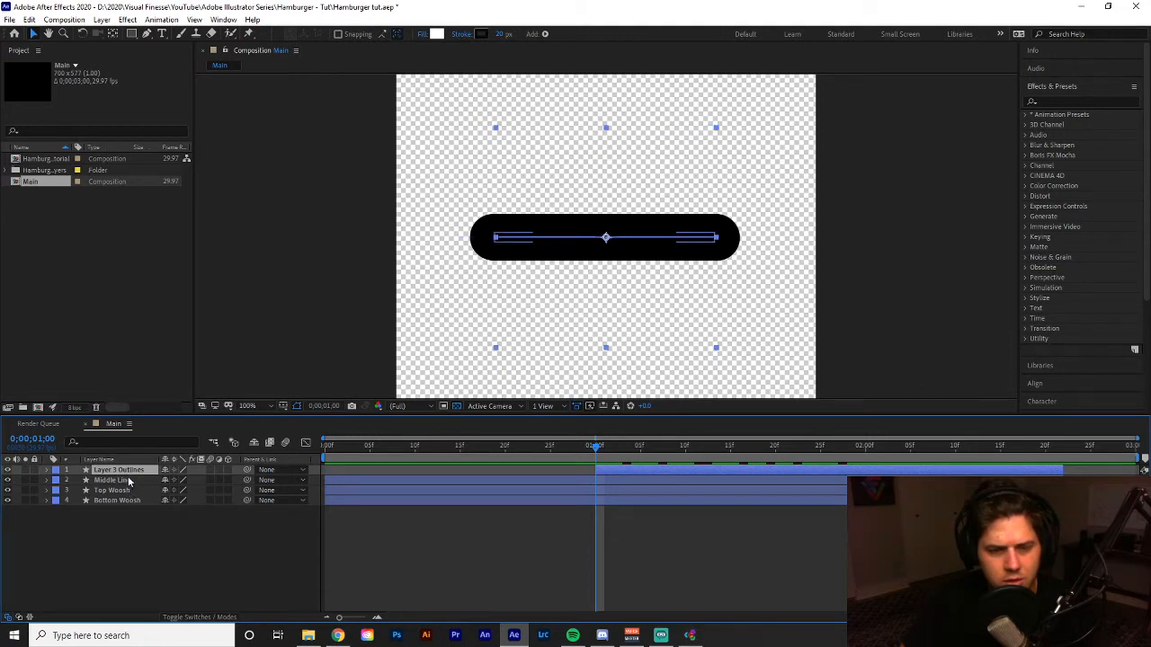
key(Return)
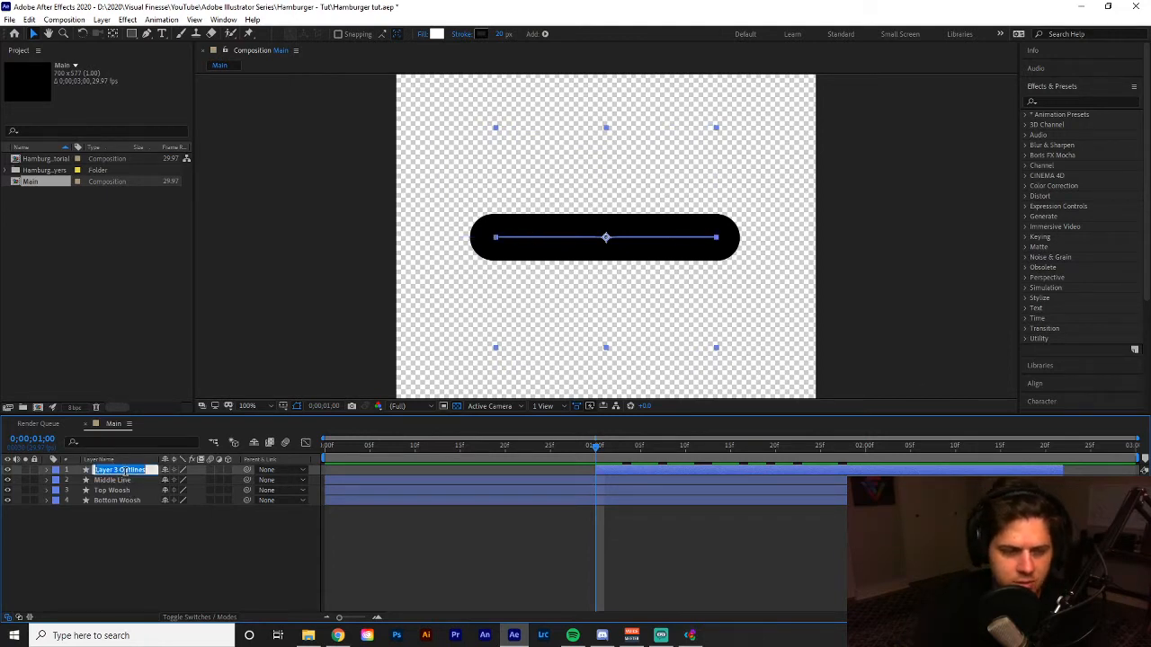
text(T)
key(Return)
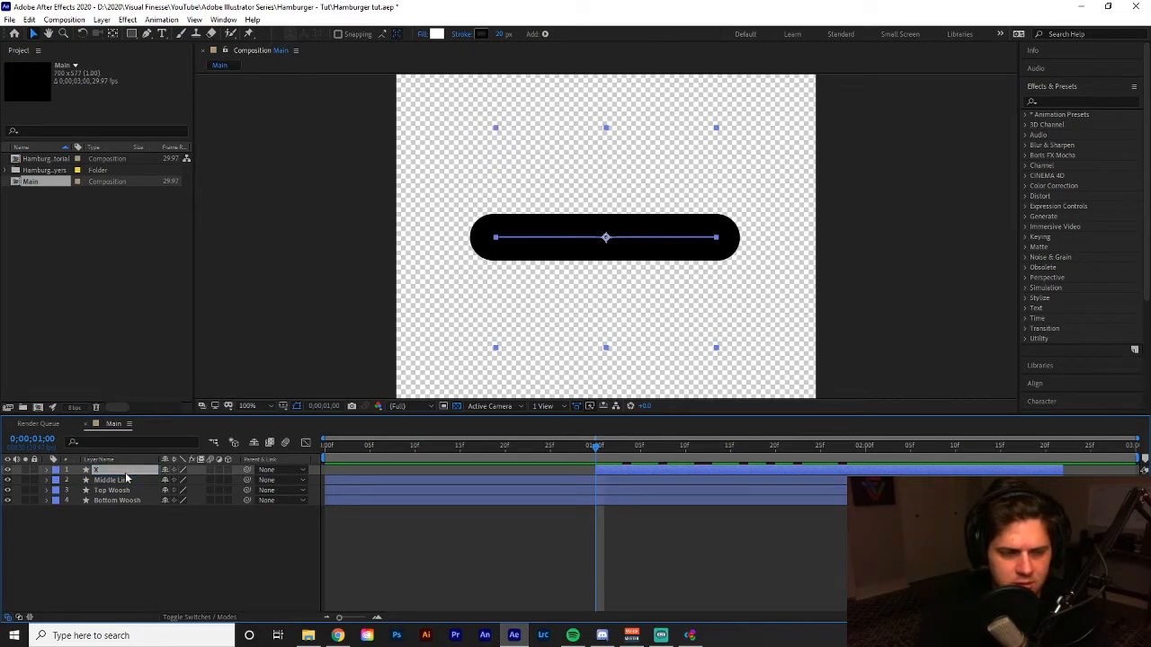
Trim the Middle Line, Top Woosh and Bottom Woosh layers so they end at 0;00;01;00
click(121, 510)
click(127, 483)
shift+click(128, 490)
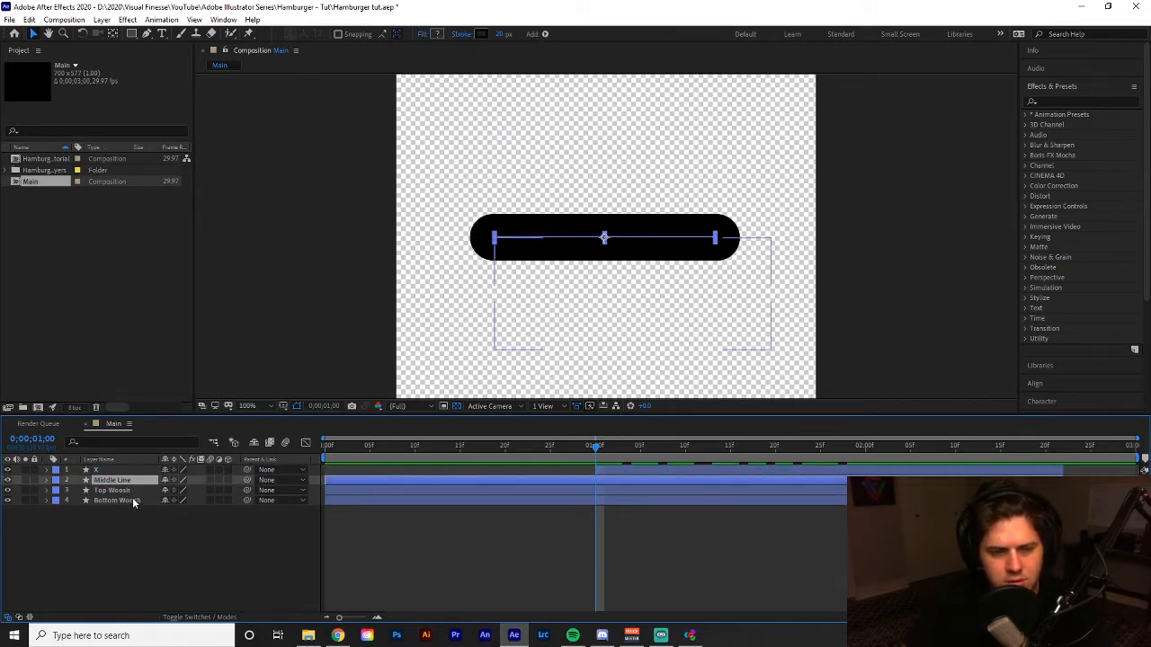
shift+click(133, 501)
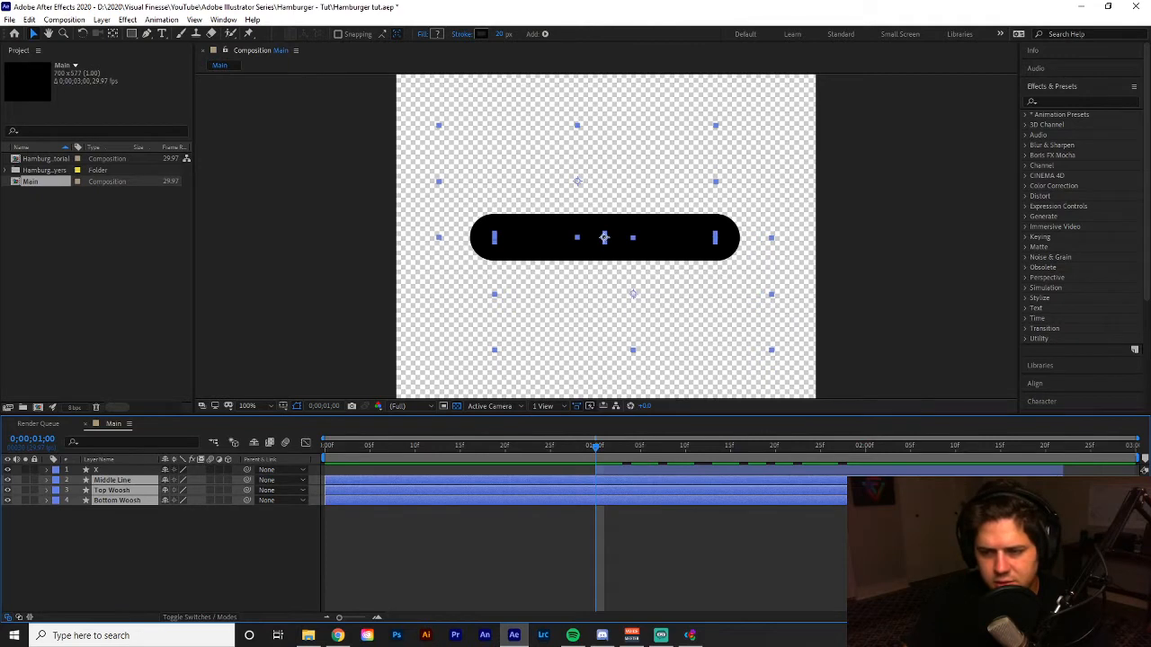
drag(847, 490, 592, 490)
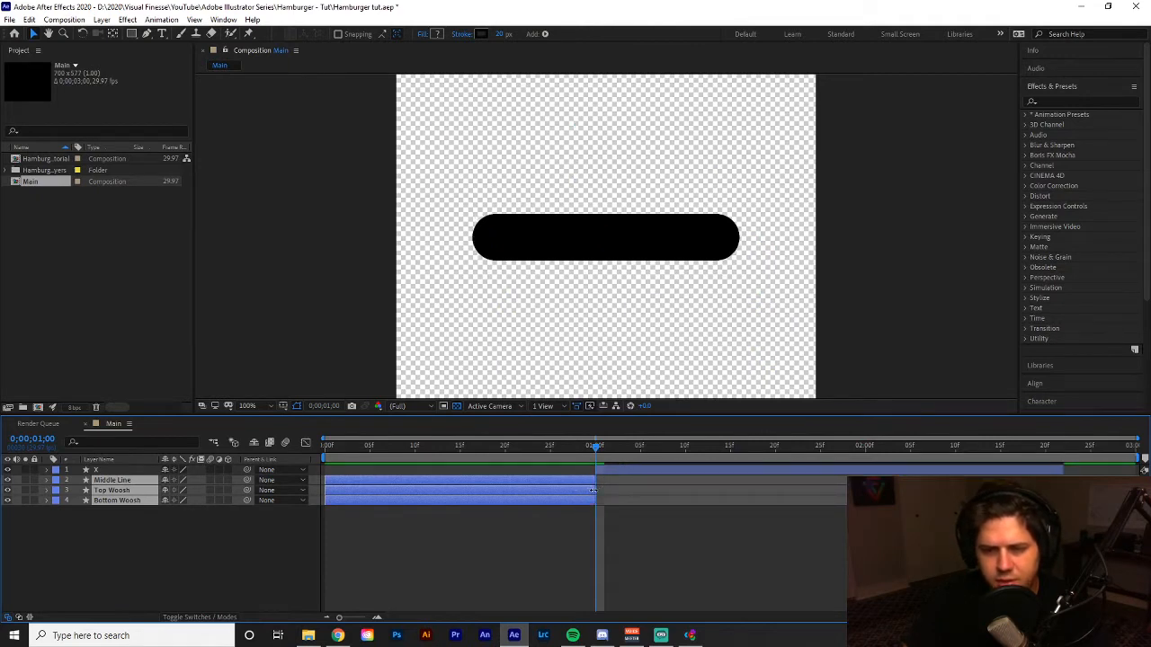
click(598, 555)
Play the animation repeatedly from the start to check the transition from the hamburger lines to the X
drag(591, 442, 275, 454)
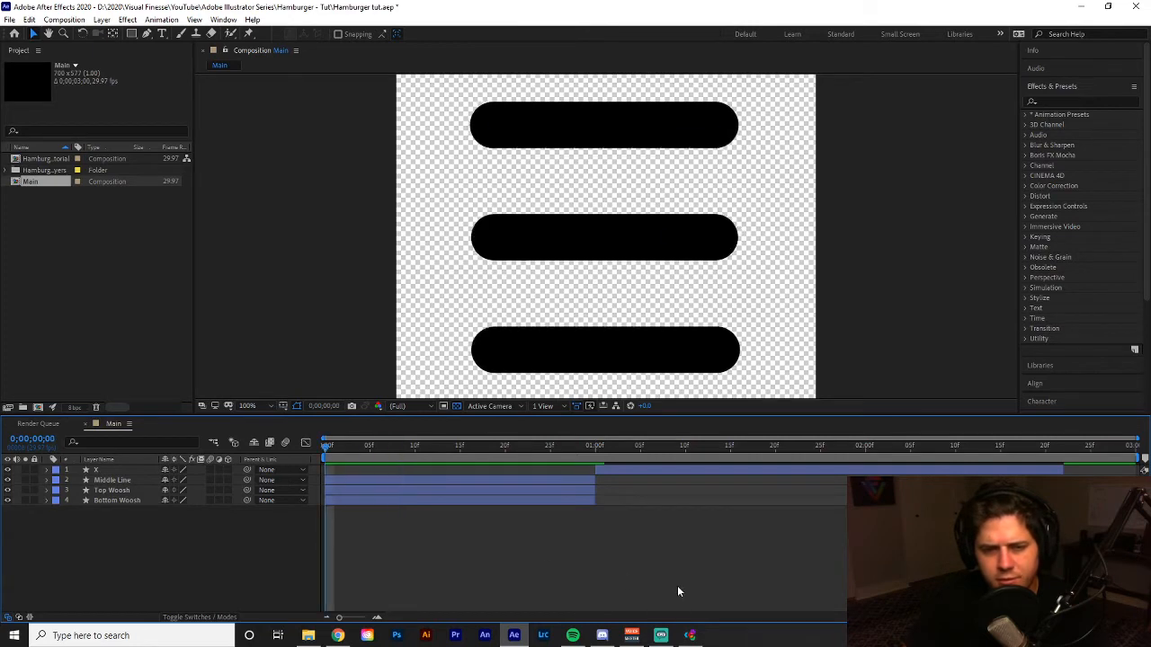
key(space)
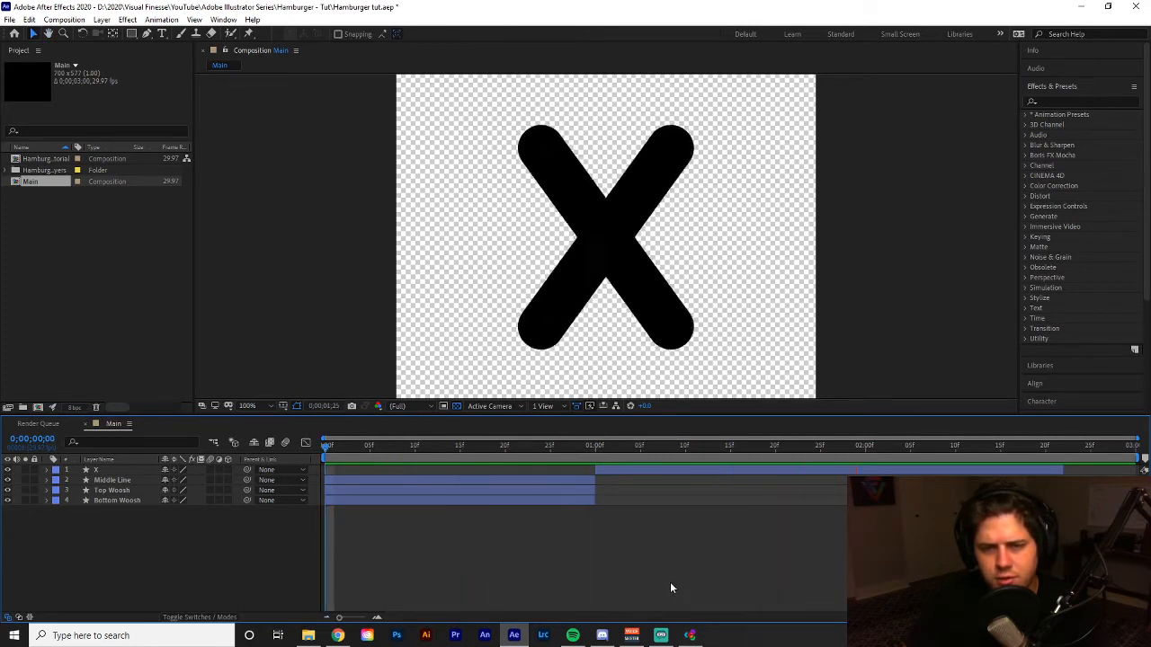
key(space)
drag(601, 446, 506, 447)
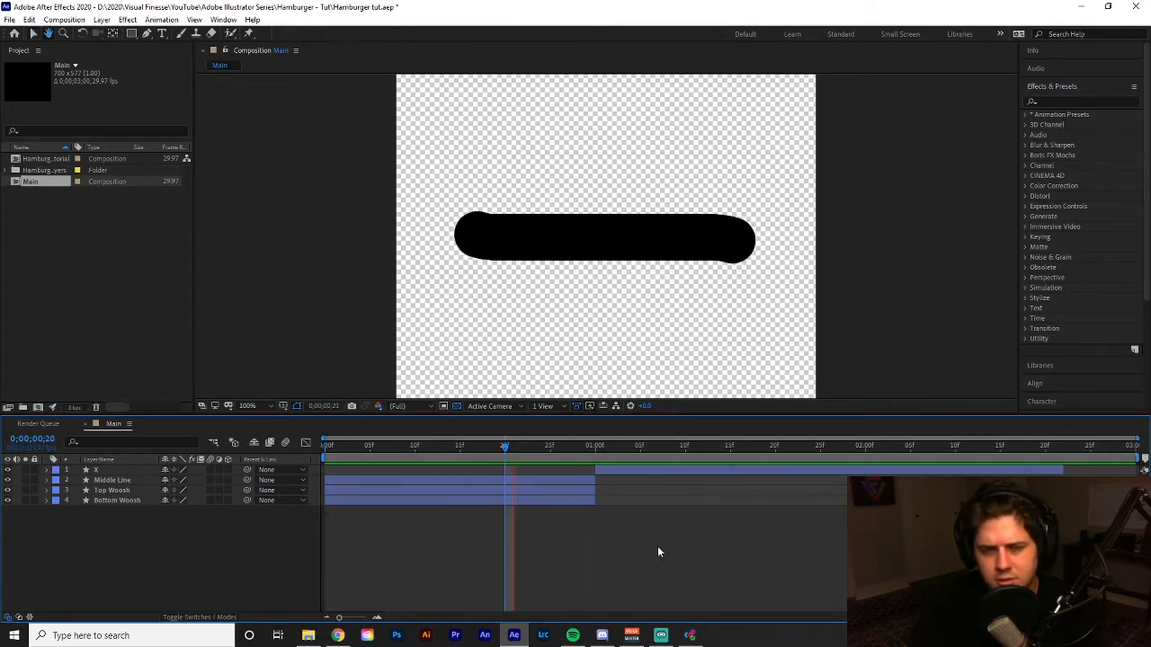
key(space)
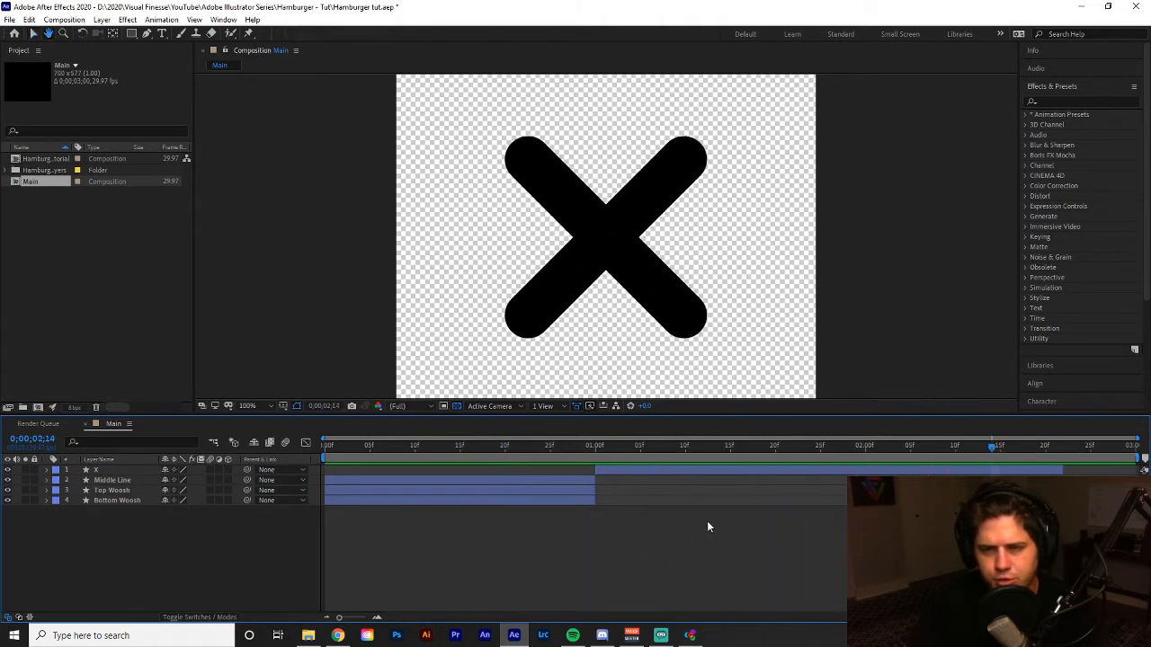
drag(596, 447, 228, 445)
key(space)
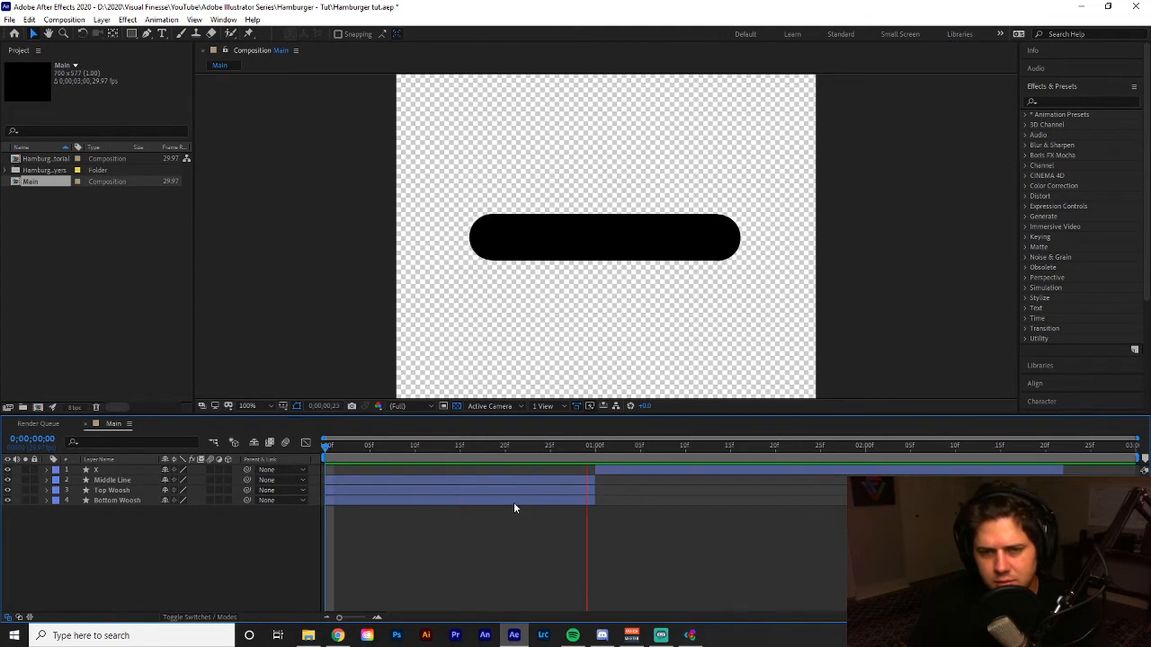
key(space)
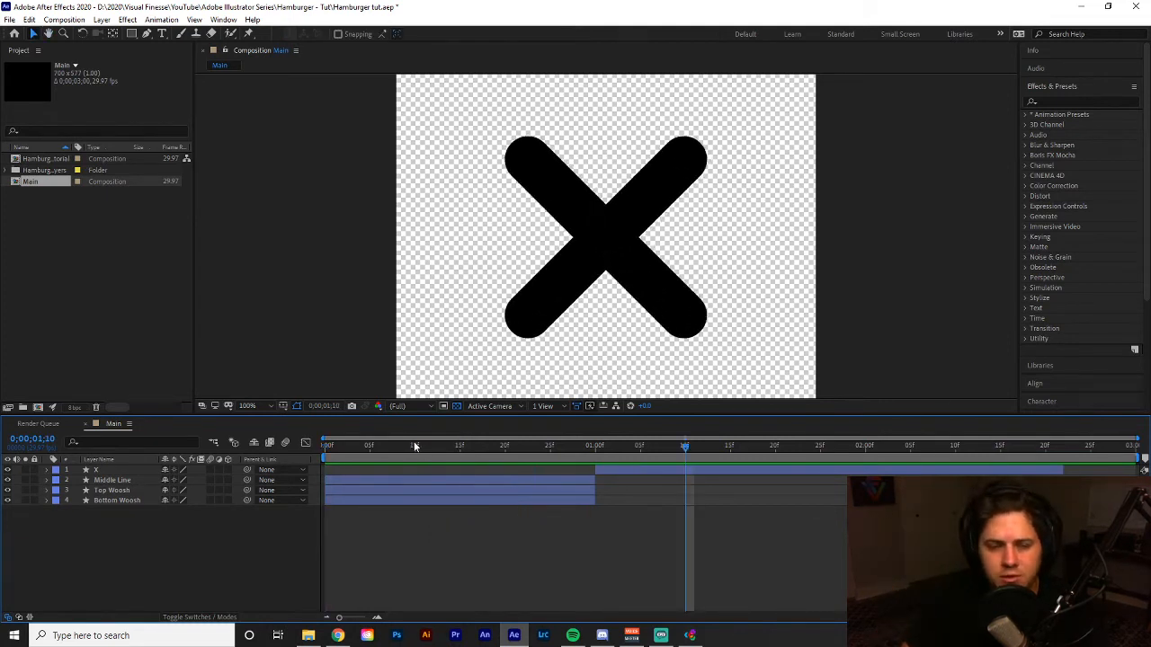
drag(308, 448, 250, 444)
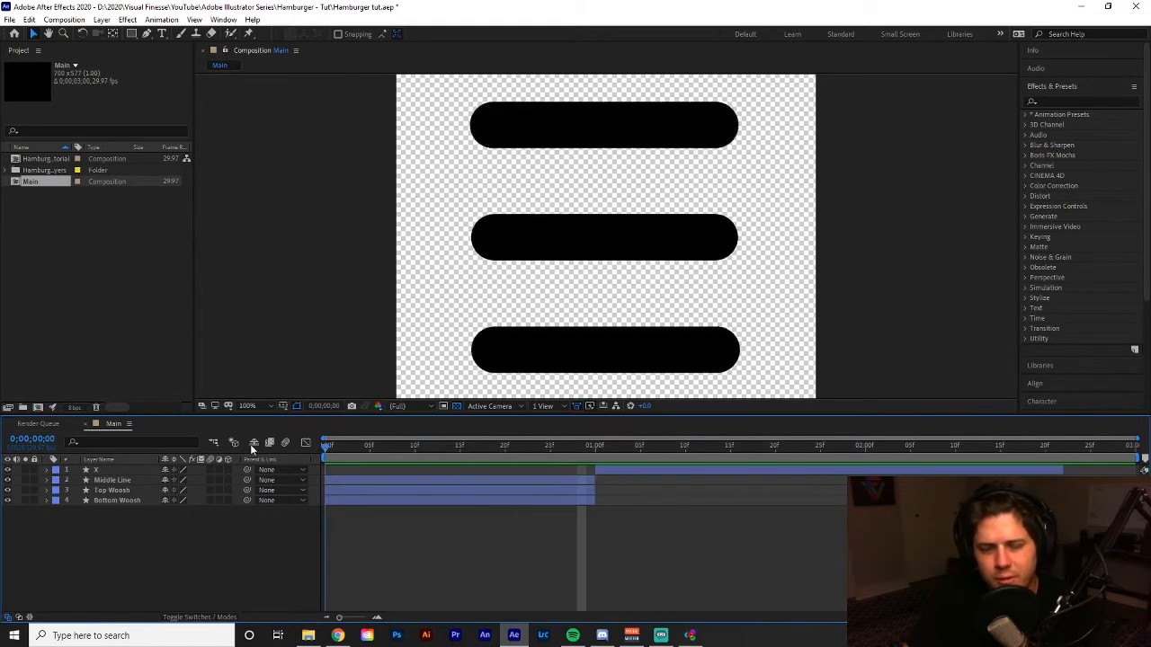
key(space)
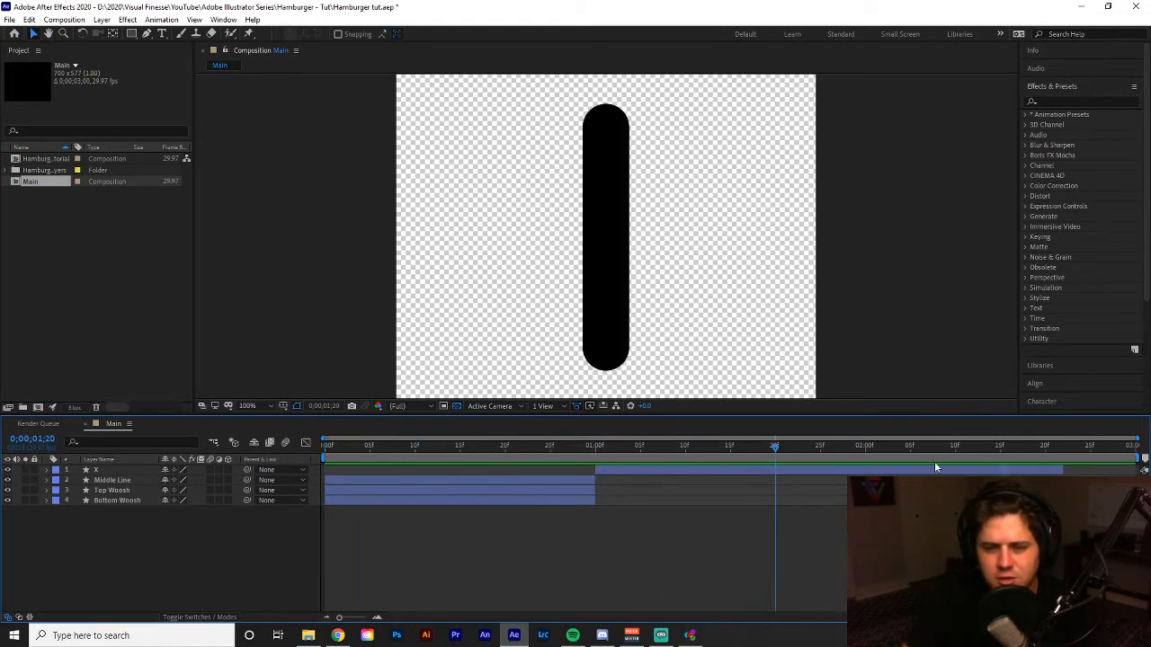
drag(1000, 490, 553, 510)
key(space)
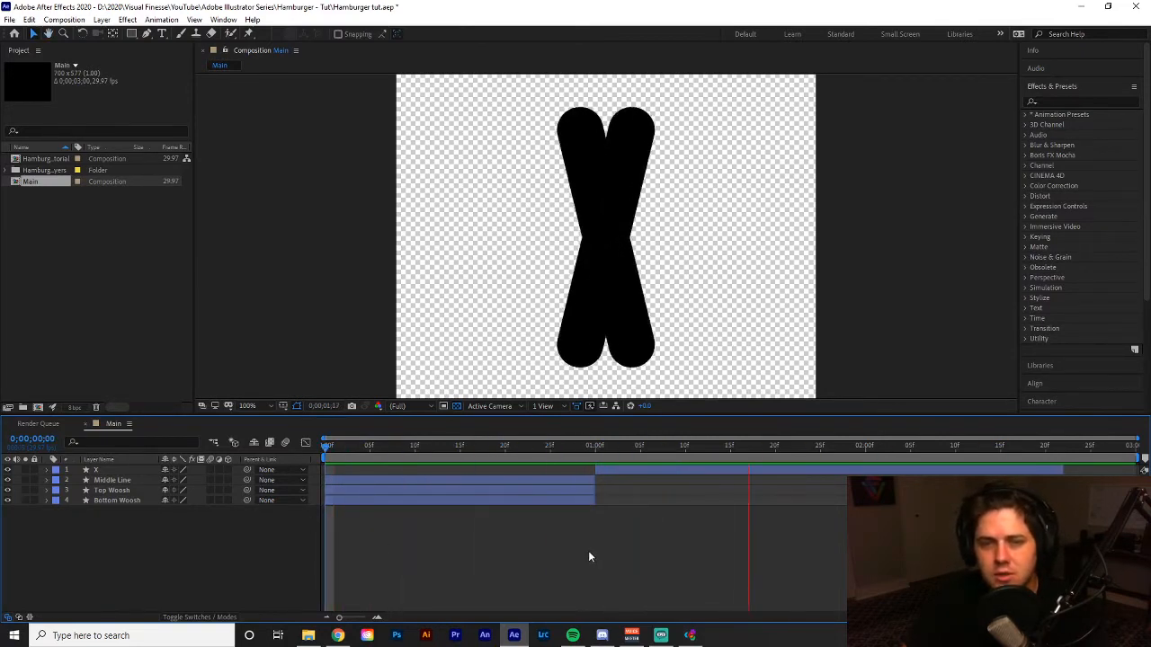
Show only the rotation of Group 1 and Group 2 in the X layer and apply Easy Ease to all their keyframes
click(679, 469)
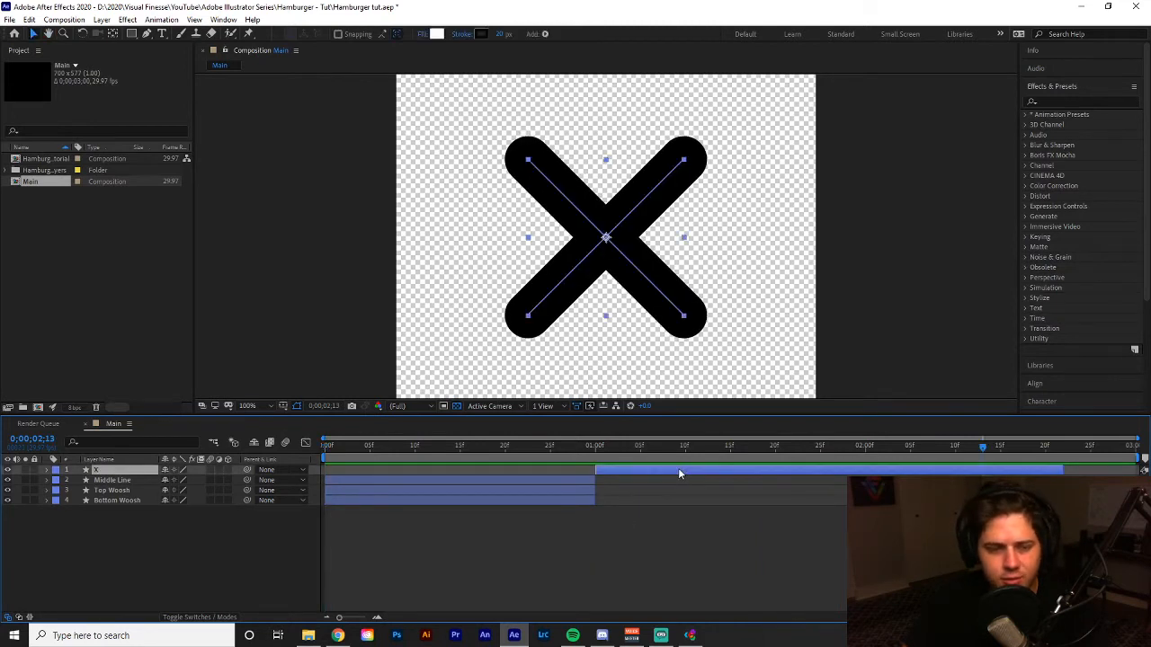
click(48, 472)
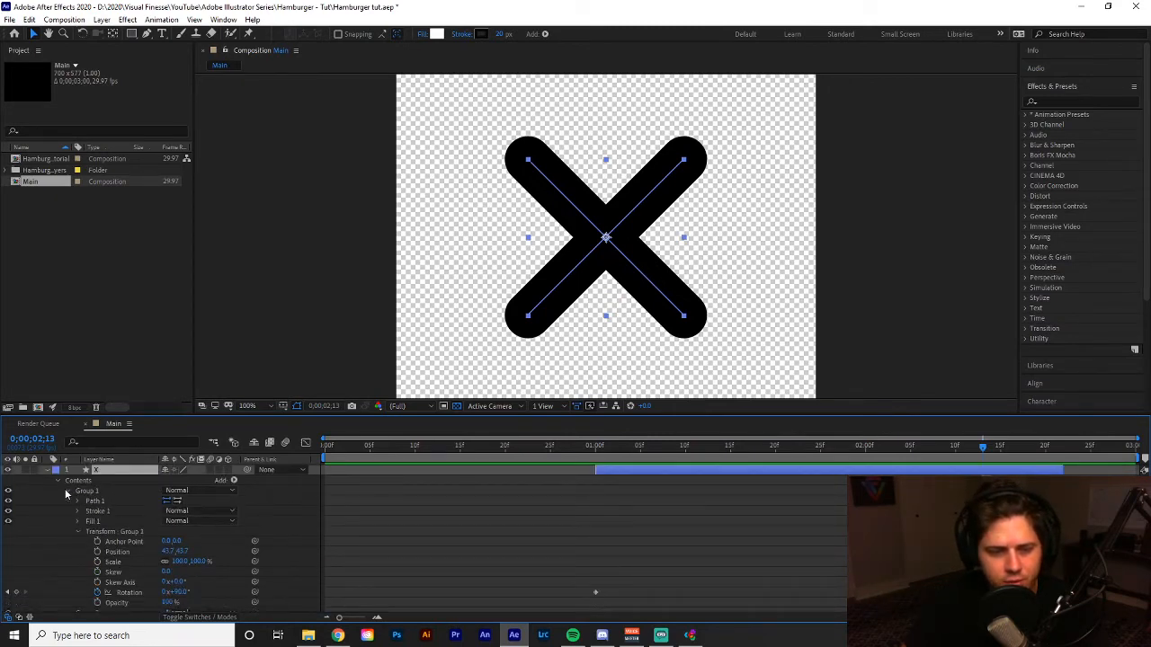
click(67, 501)
click(99, 491)
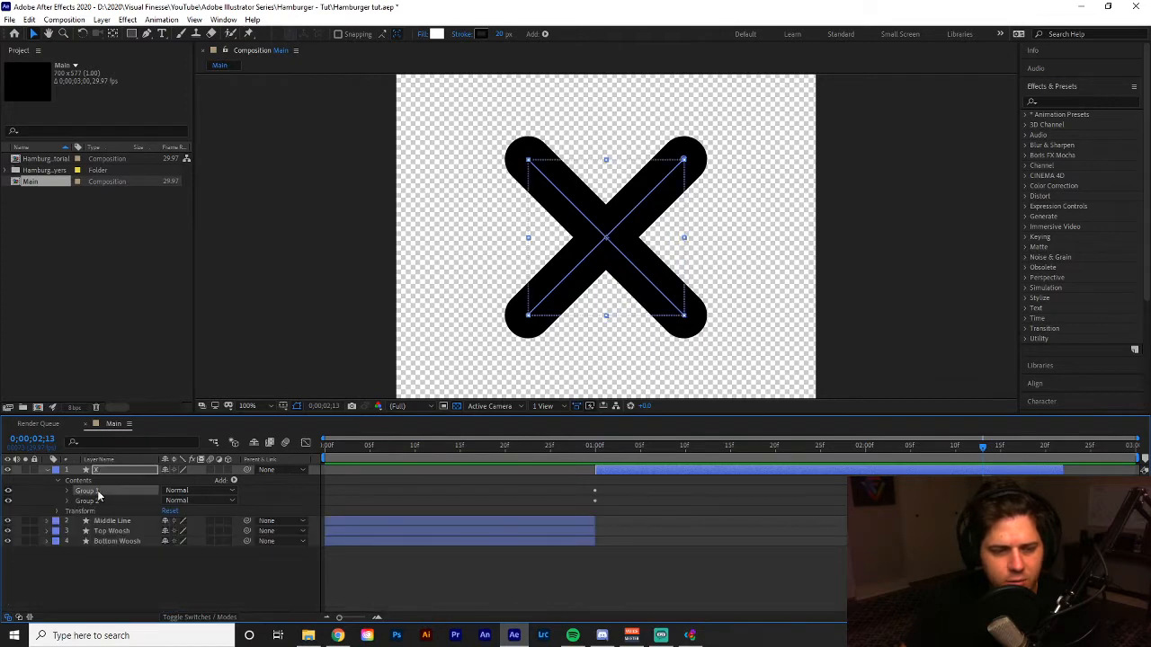
shift+click(93, 501)
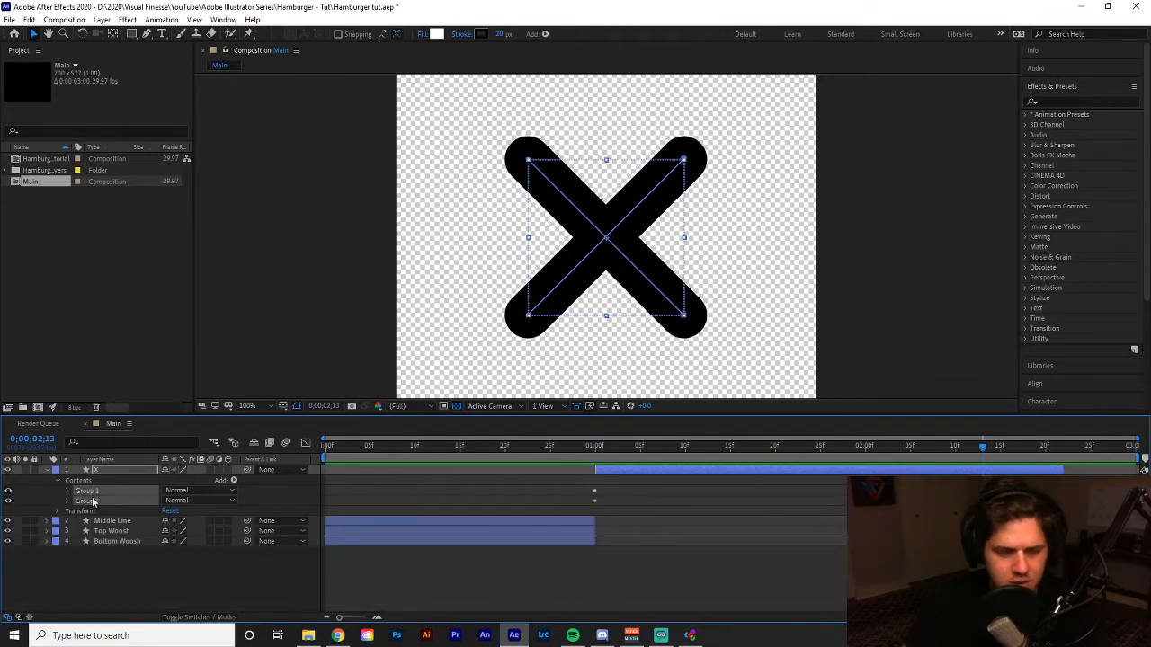
key(r)
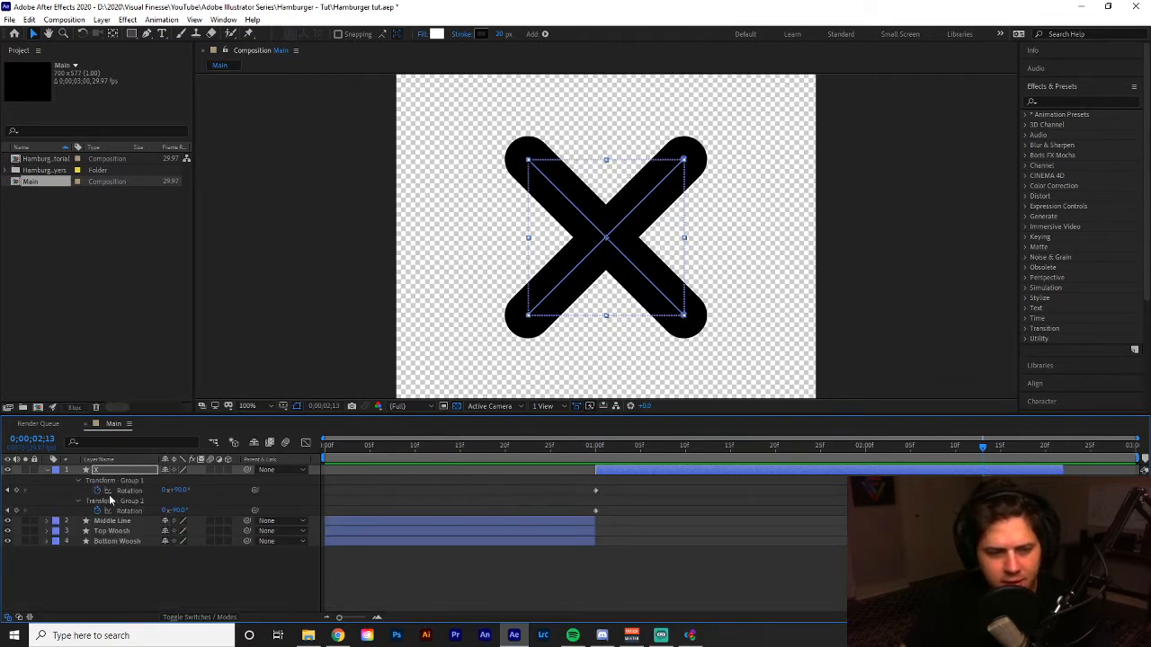
drag(565, 482, 846, 514)
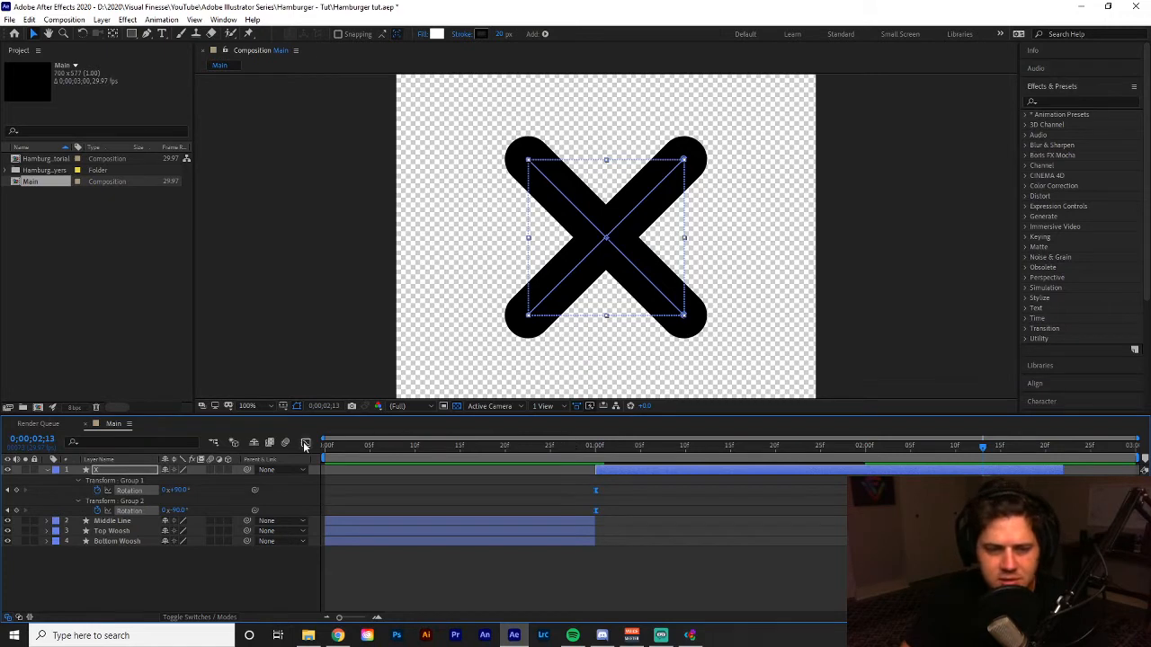
In the Graph Editor, move the ending rotation keyframes to about 0;00;01;27 and bend both curves to overshoot before settling, then scrub back to review
click(305, 443)
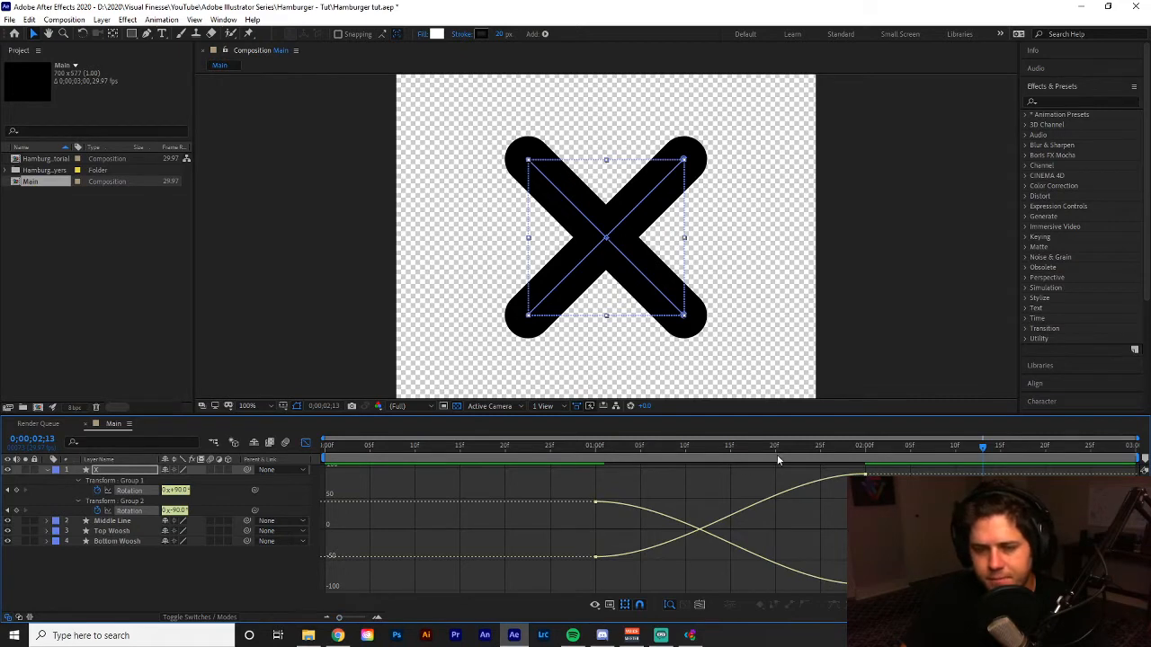
drag(778, 450, 802, 588)
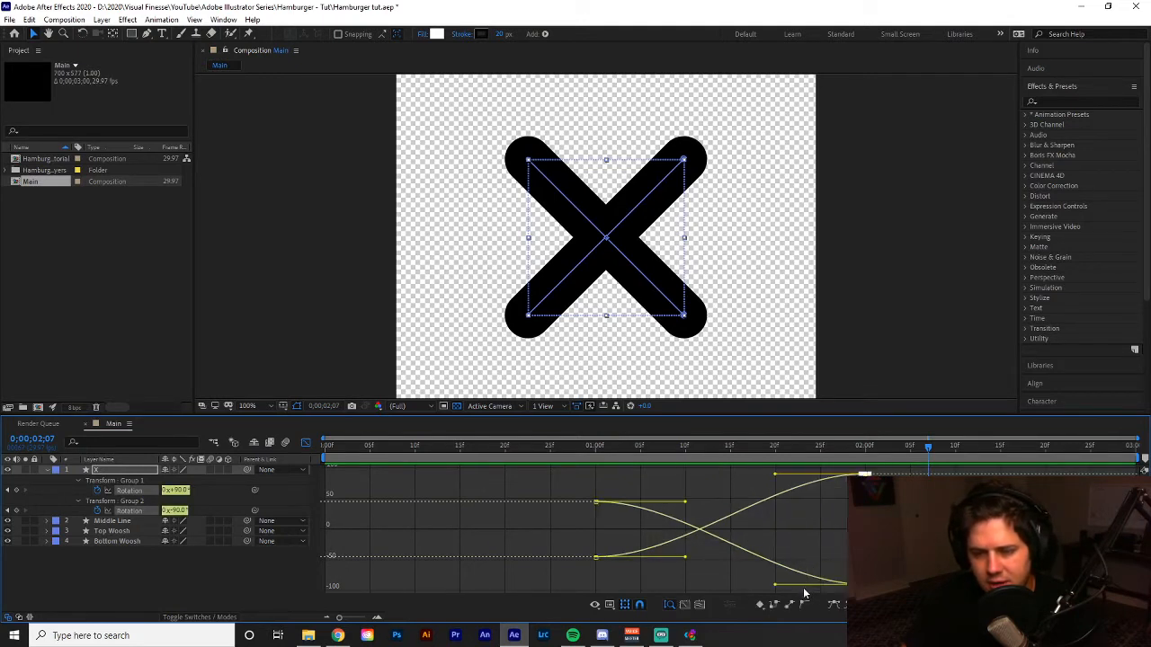
drag(860, 530, 807, 534)
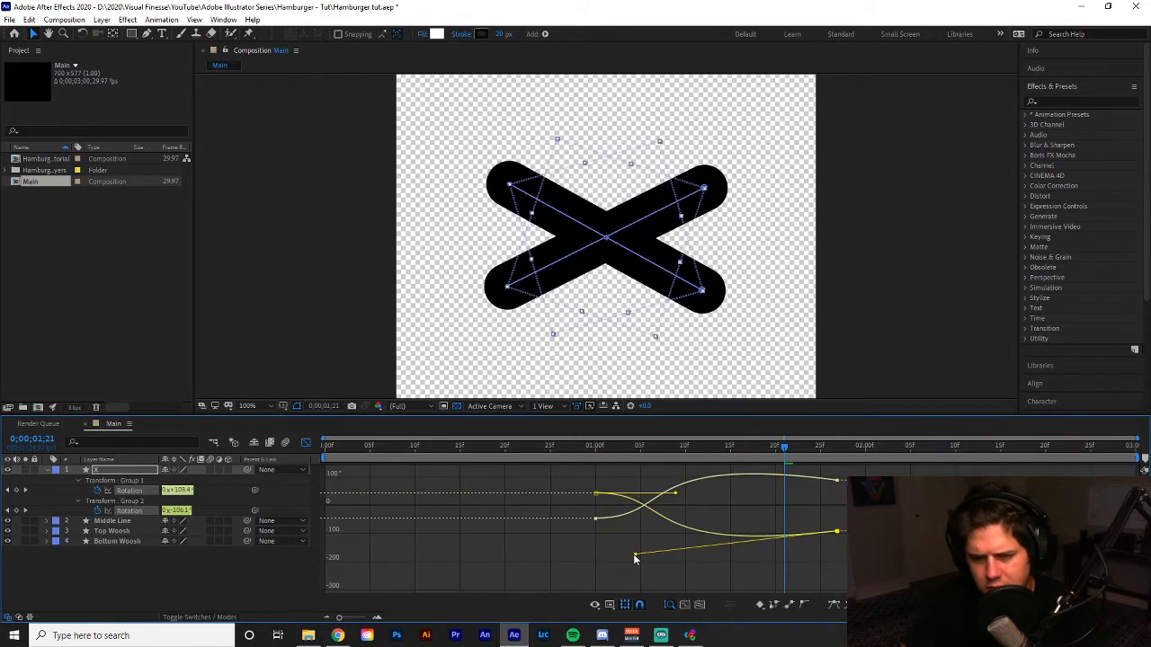
drag(634, 560, 634, 558)
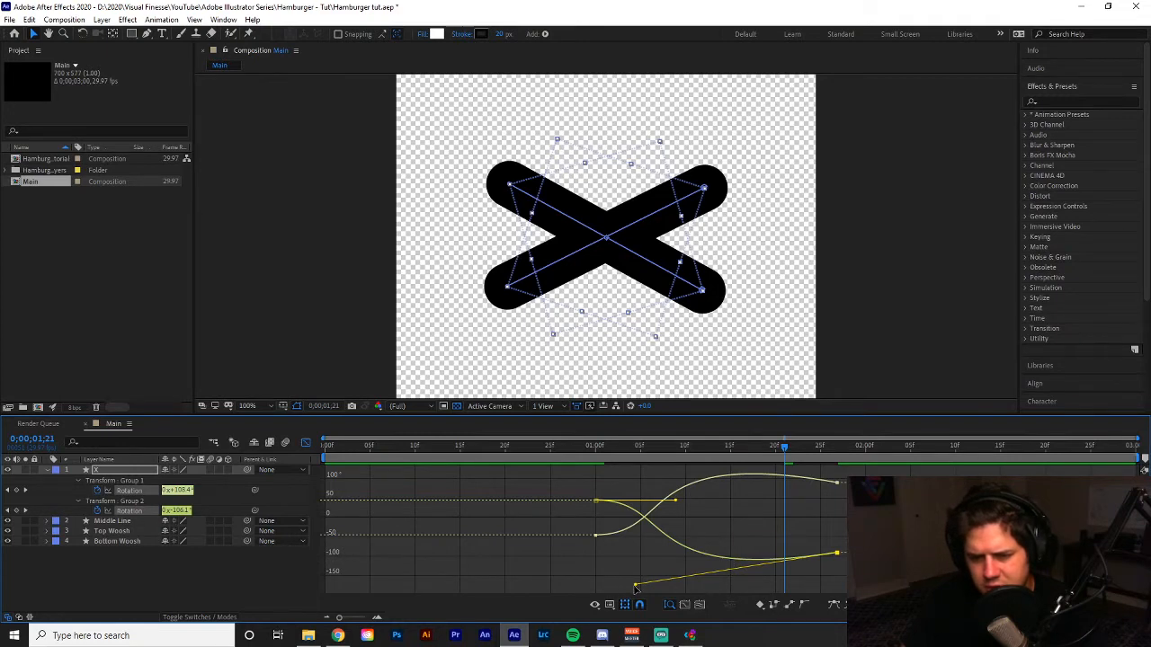
drag(636, 587, 635, 586)
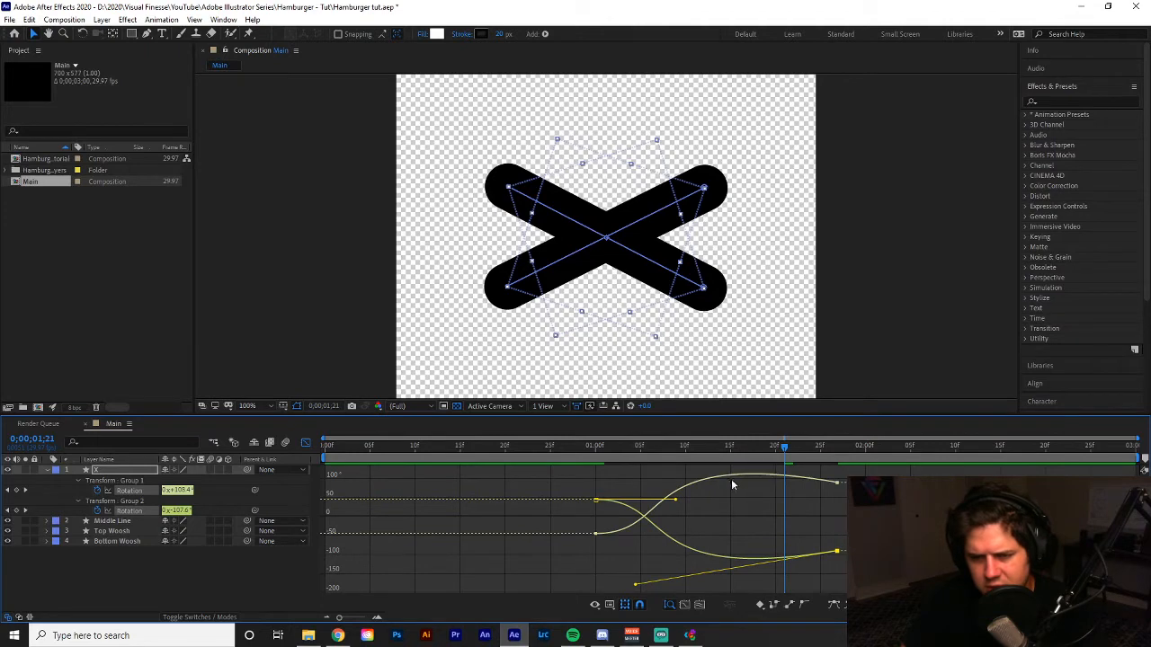
mouse_move(734, 479)
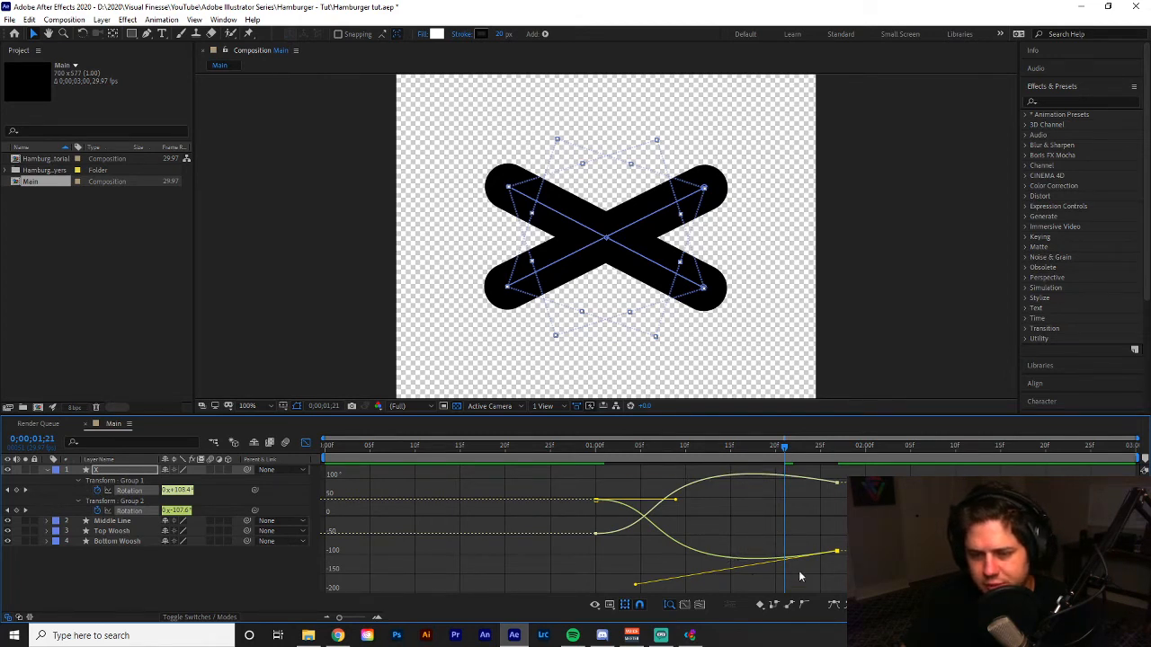
drag(703, 461, 543, 461)
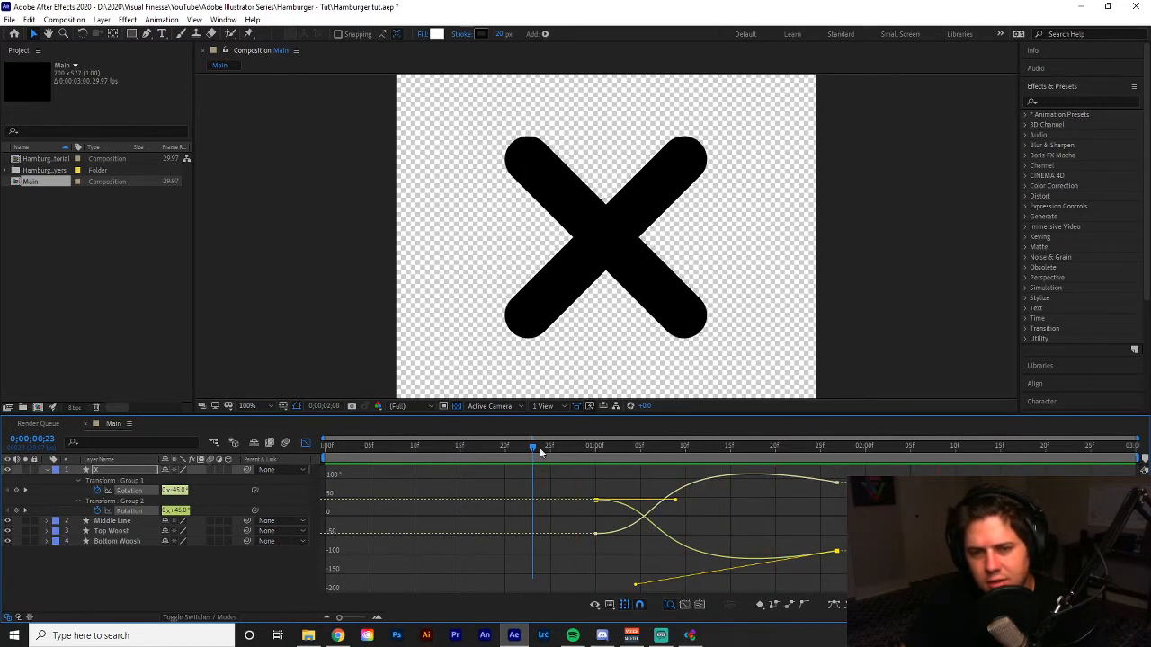
Play and scrub through the X layer's spin to review how the overshooting rotation settles
key(space)
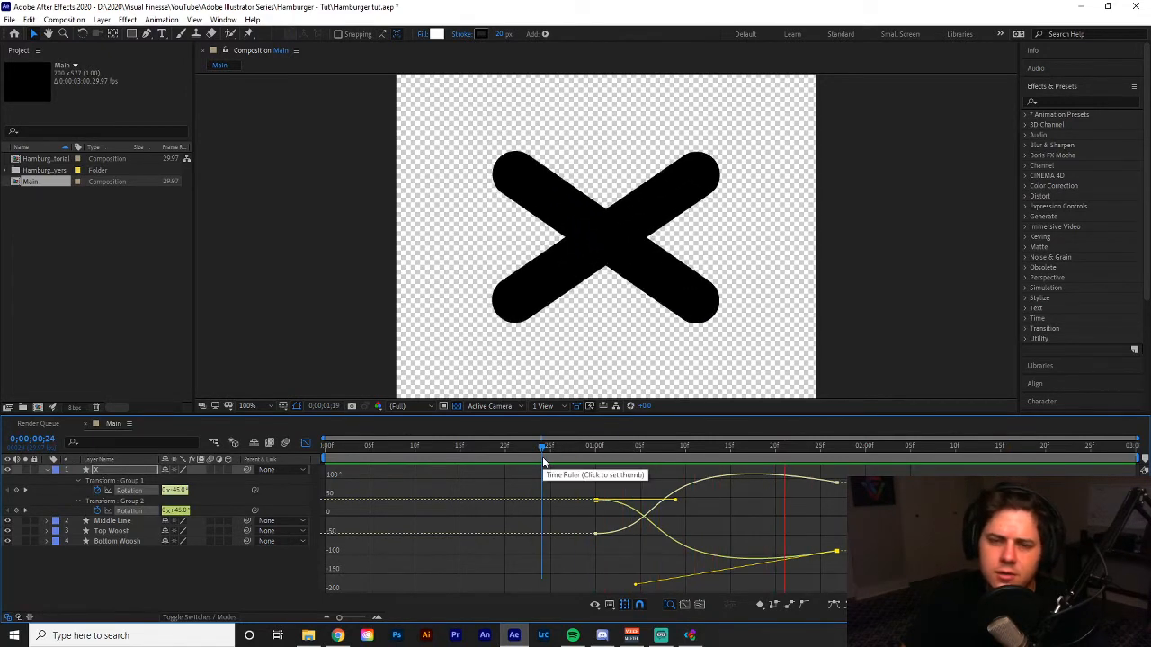
key(space)
drag(693, 450, 819, 483)
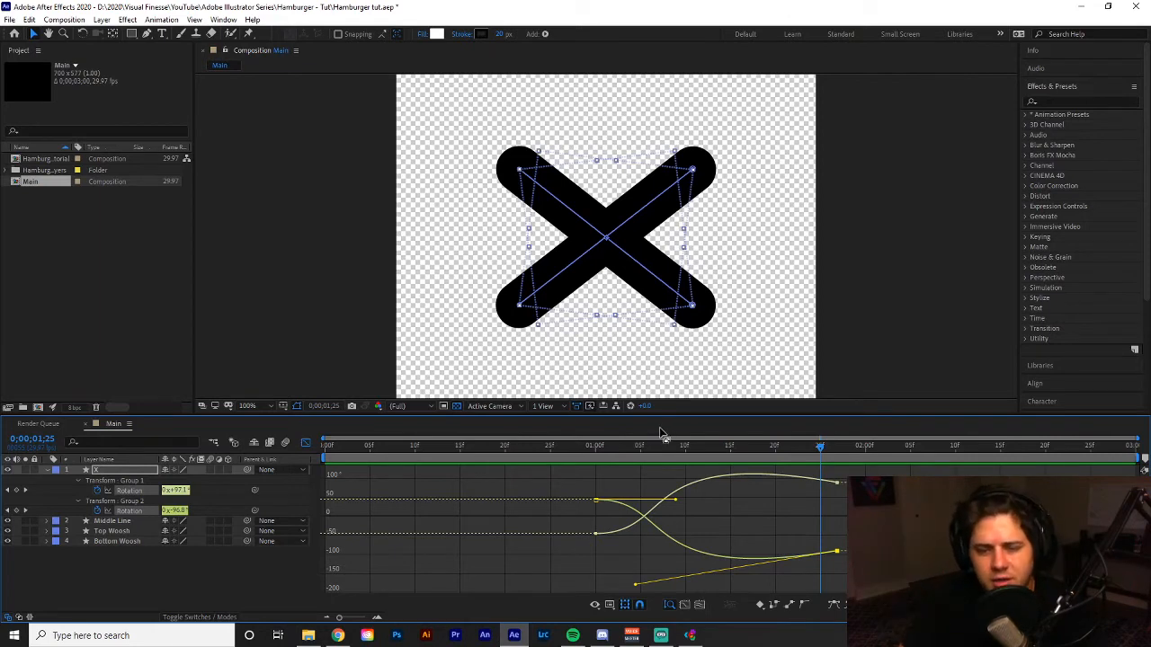
drag(661, 434, 566, 437)
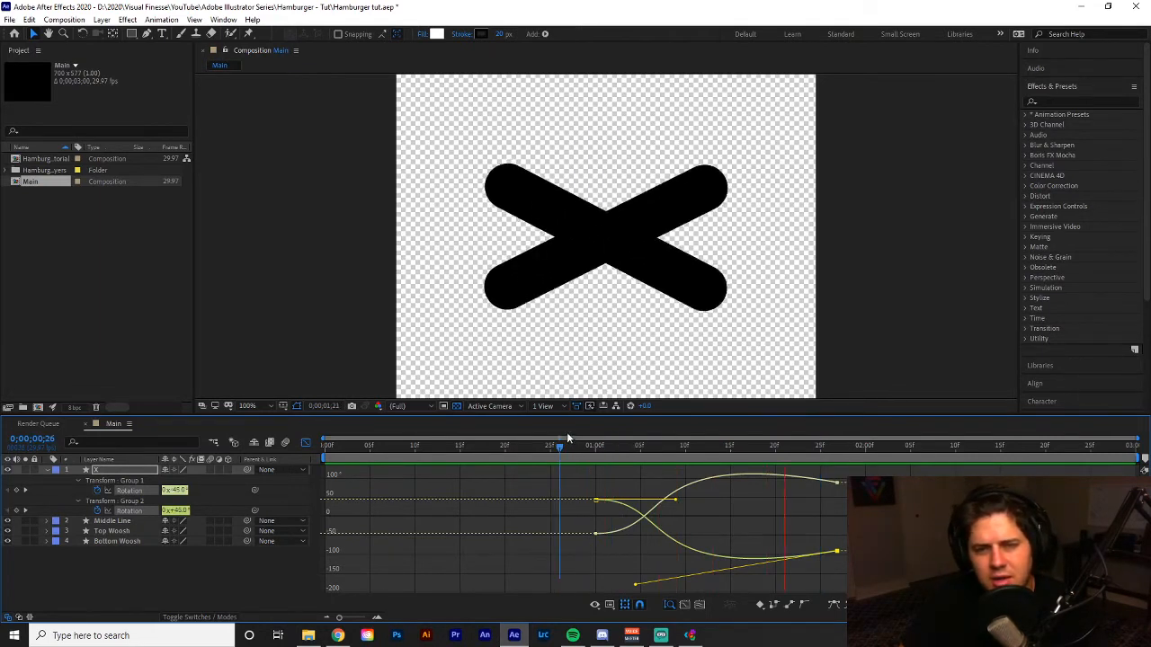
key(space)
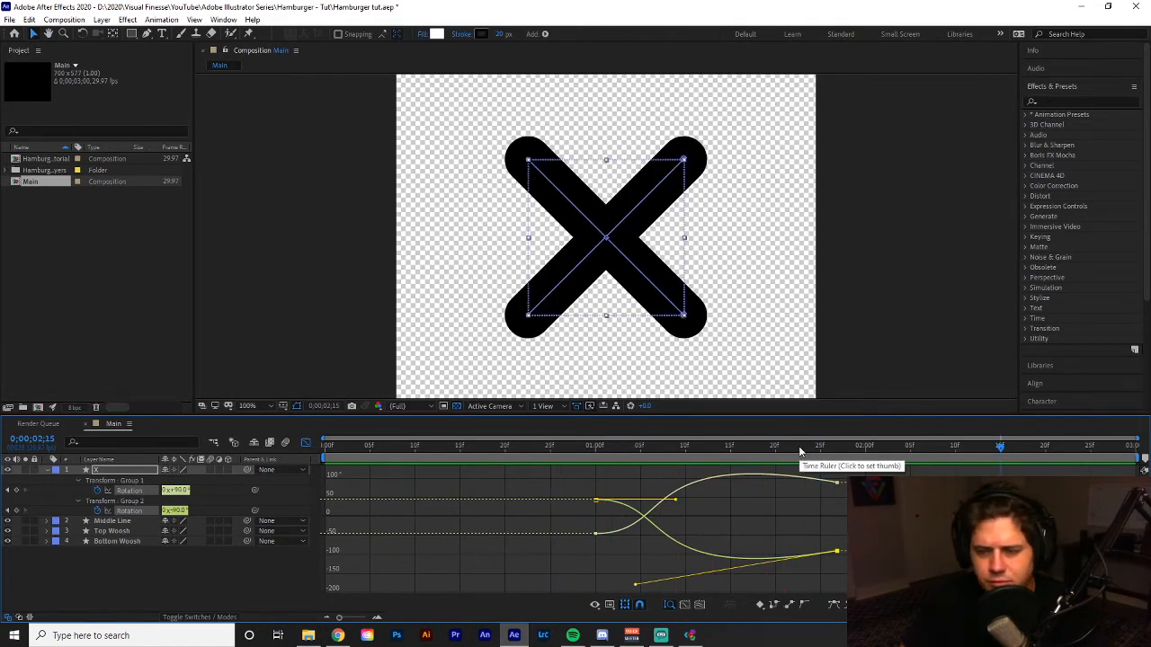
drag(800, 451, 559, 460)
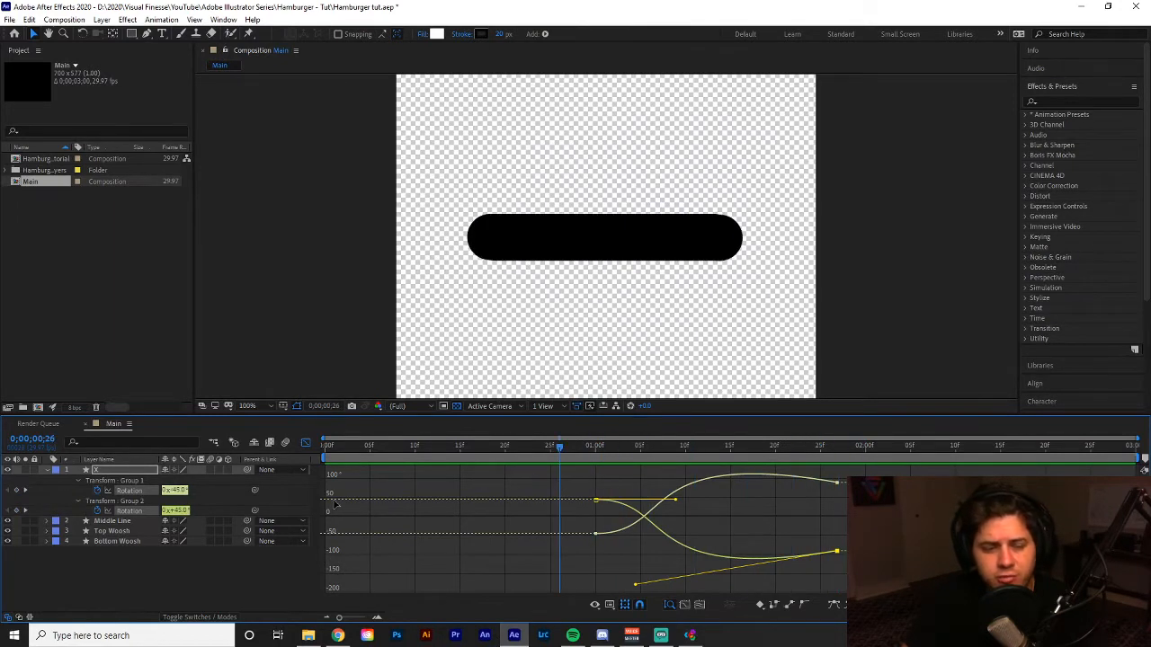
Collapse the X layer's properties and leave the Graph Editor for the layer bars, playing the animation from the start
click(164, 565)
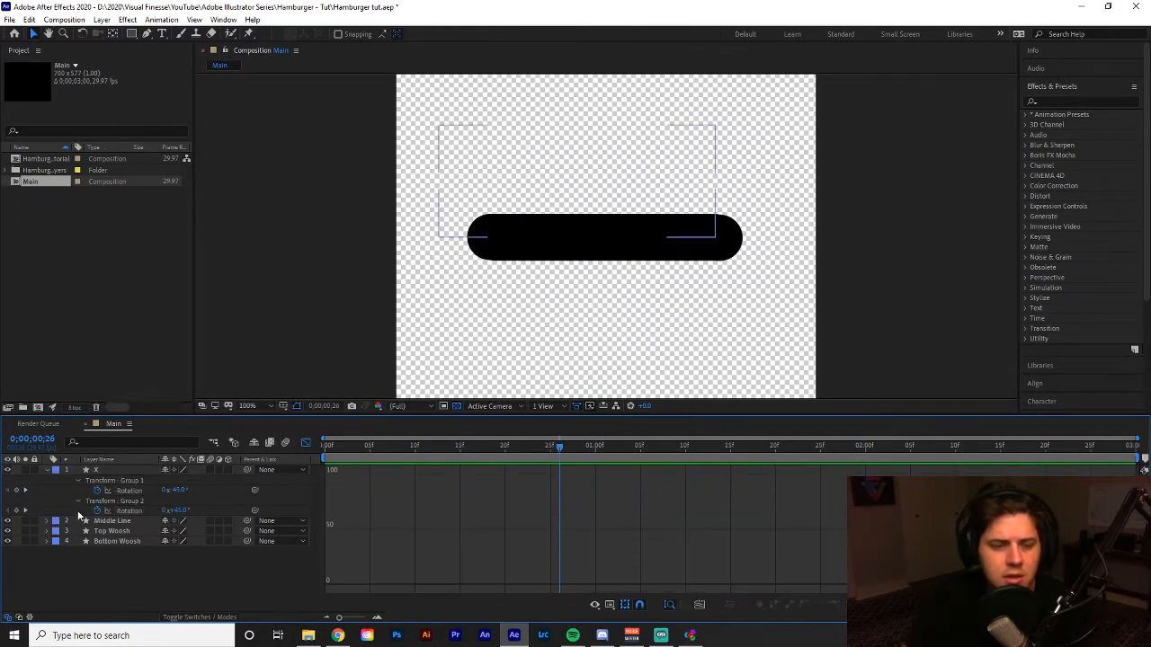
click(48, 470)
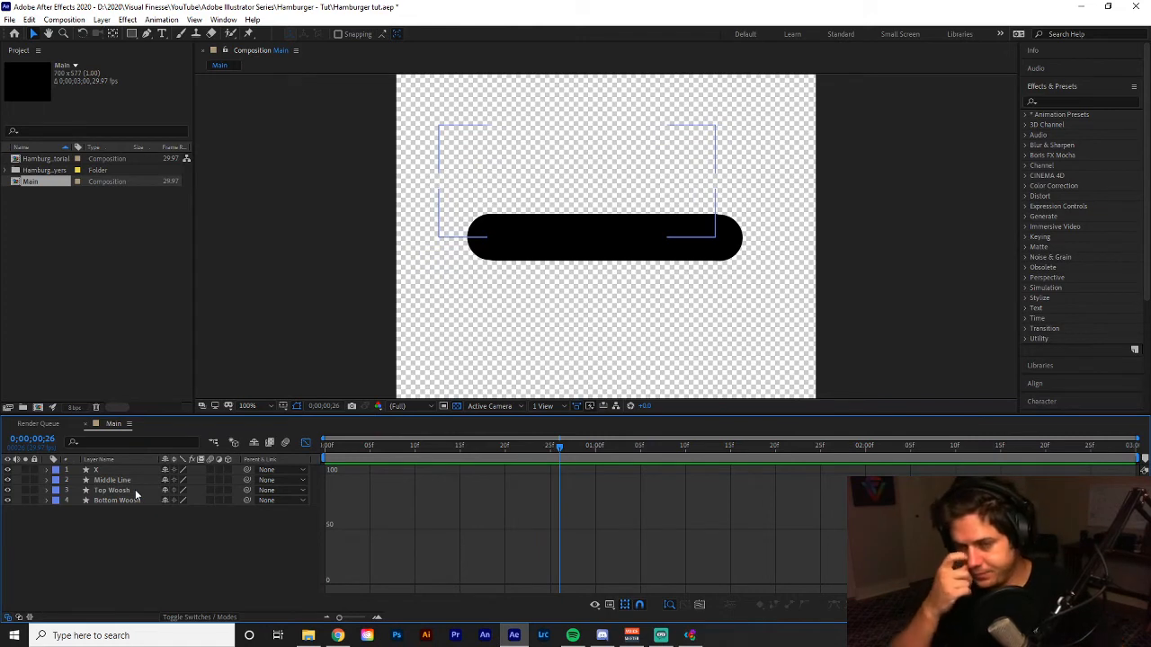
click(305, 443)
key(Home)
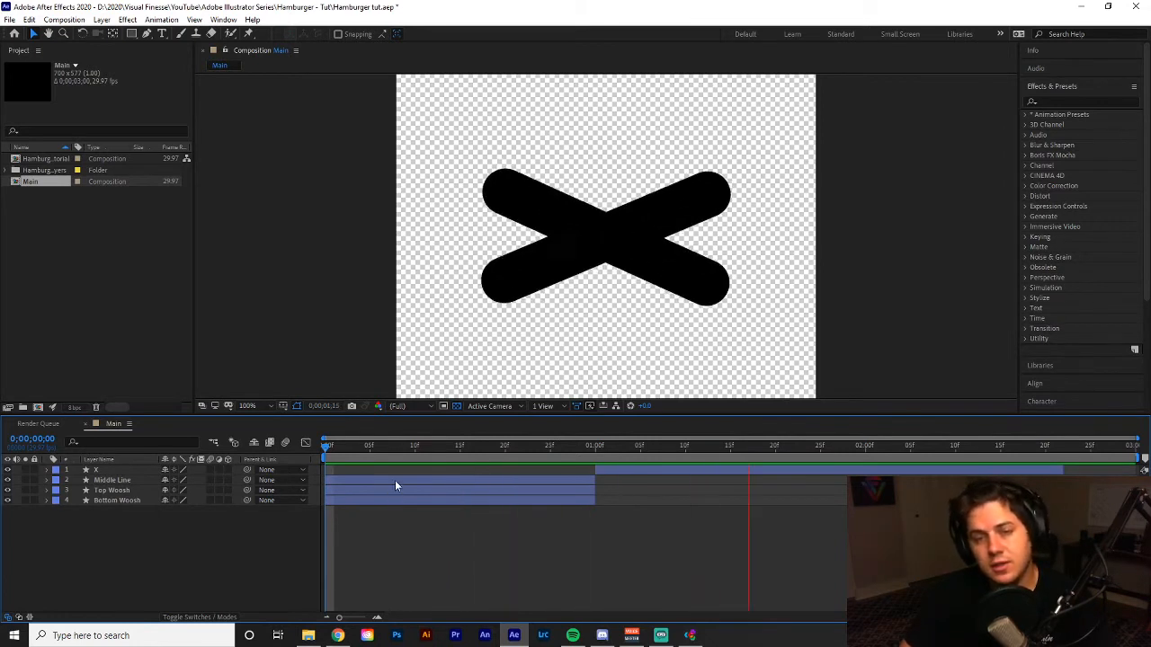
click(940, 470)
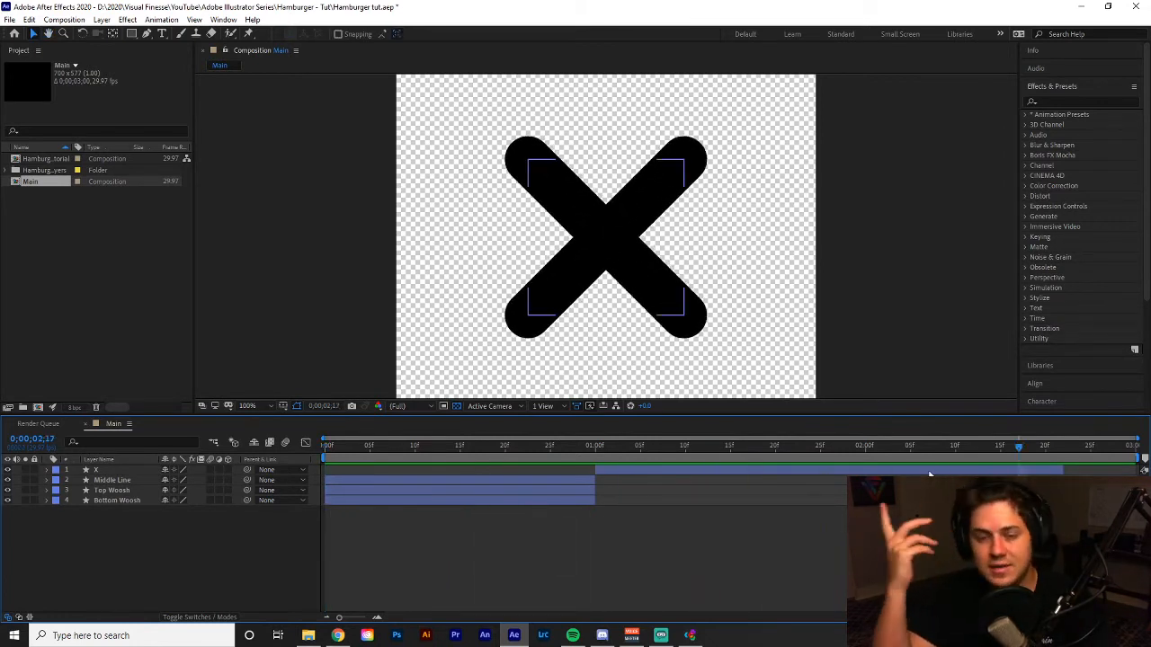
Trim the X layer so it ends at 0;00;02;00, then scrub back to check the spin
drag(1017, 446, 968, 463)
drag(897, 466, 857, 460)
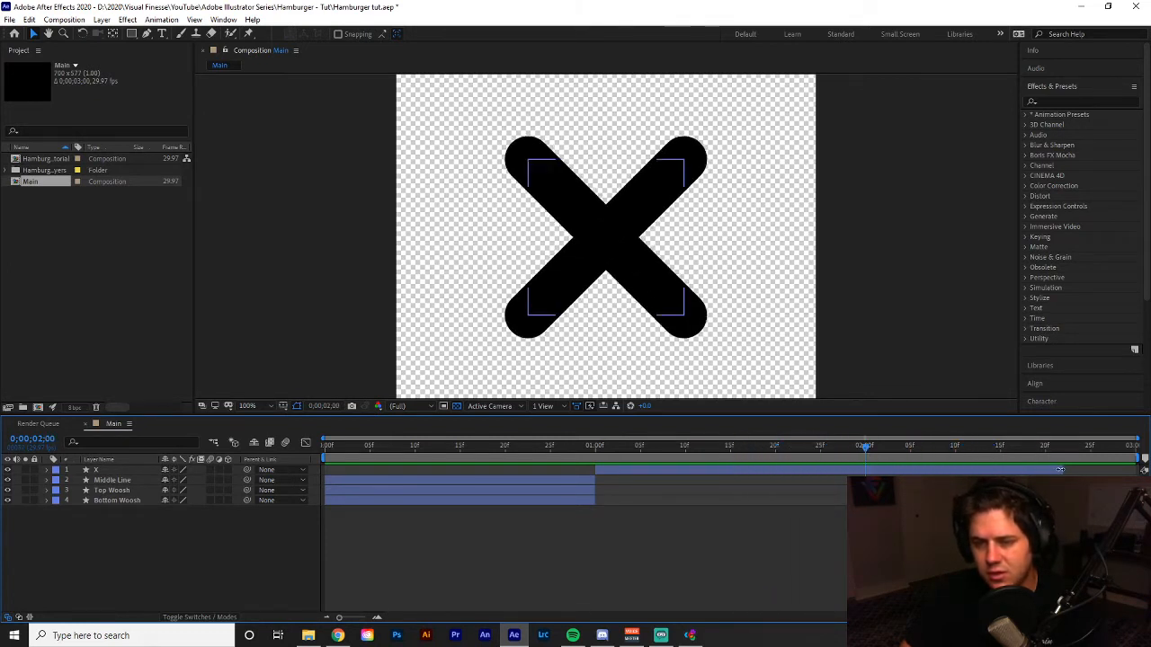
drag(1061, 471, 865, 473)
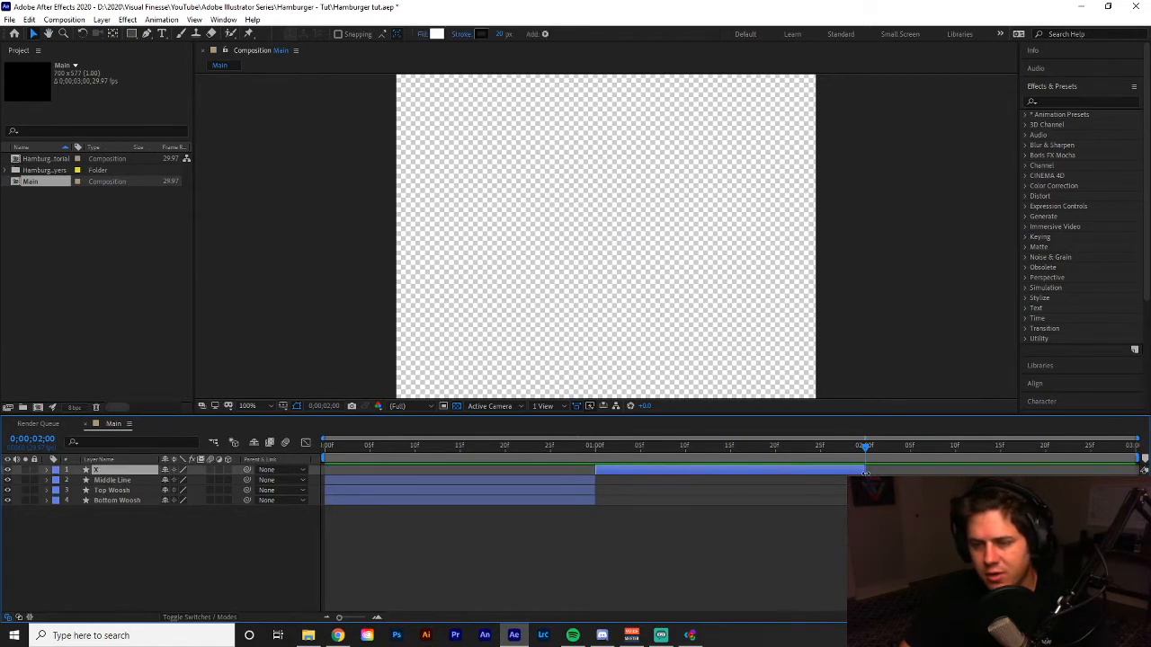
click(785, 538)
mouse_move(791, 450)
mouse_down()
mouse_move(863, 449)
mouse_move(820, 453)
mouse_up()
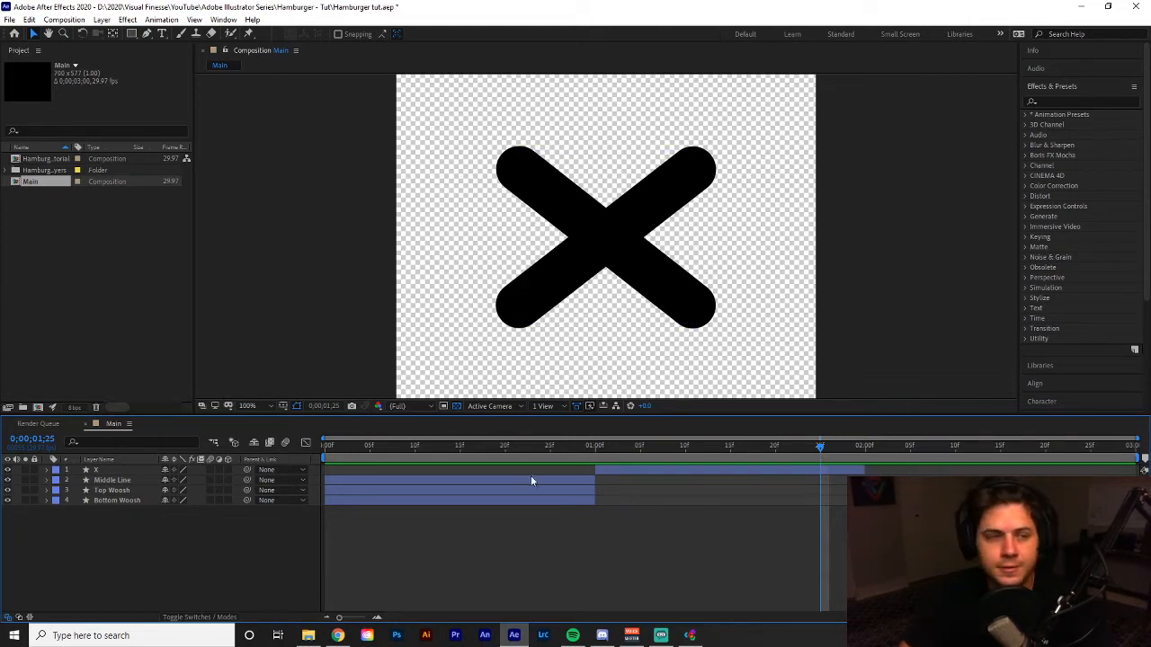
Duplicate the Main composition and rename the copy as Loop
click(68, 228)
click(33, 183)
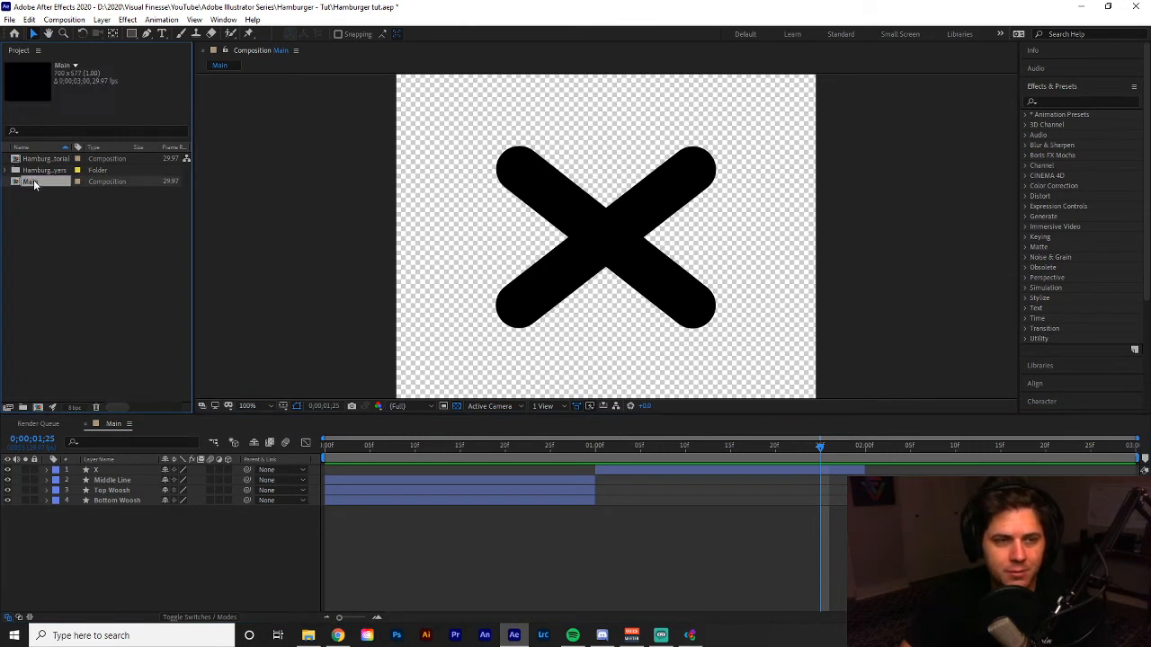
right_click(33, 183)
click(16, 203)
click(28, 184)
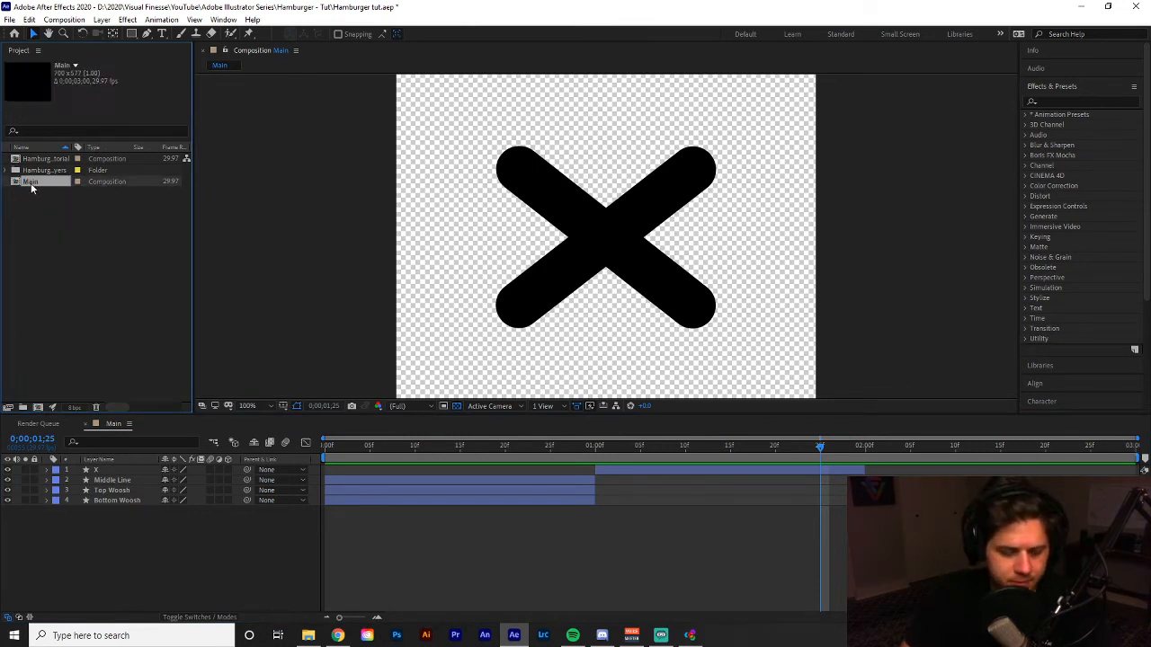
key(ctrl+d)
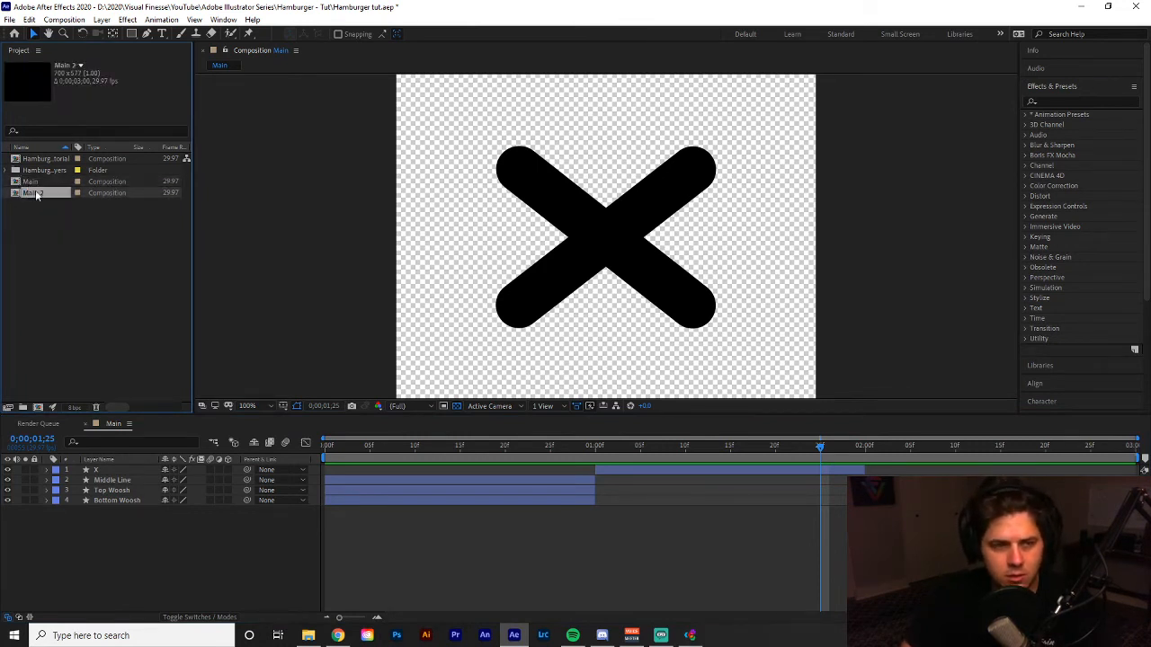
key(Return)
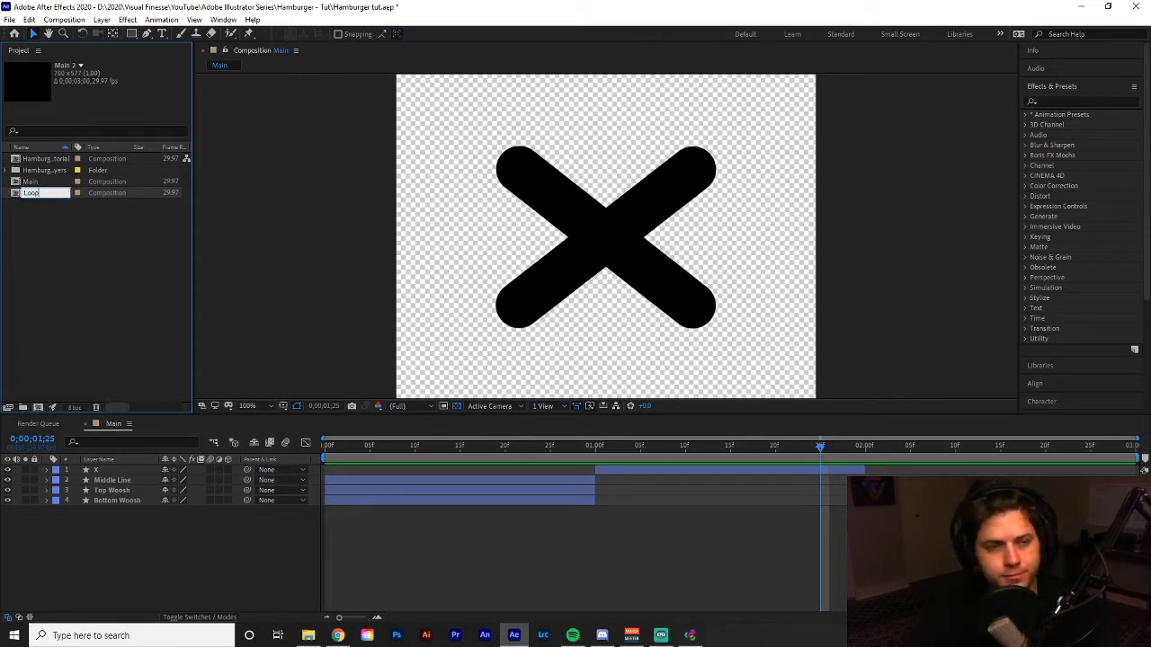
key(Return)
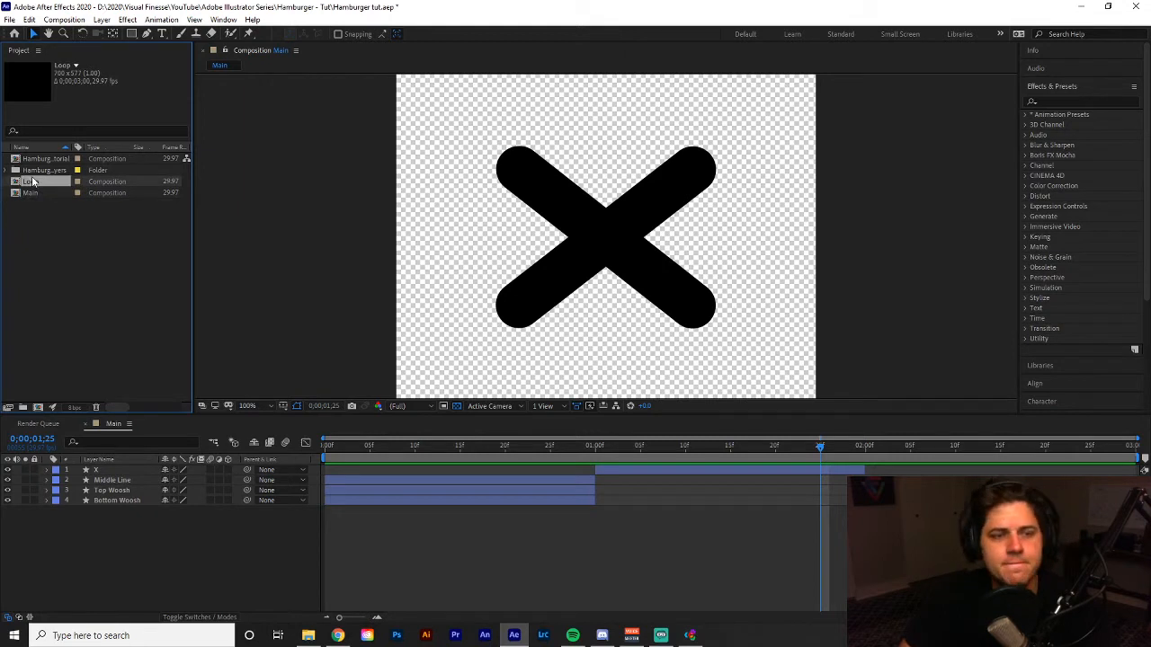
Open the Loop composition and set its duration to 0;00;04;00
double_click(16, 186)
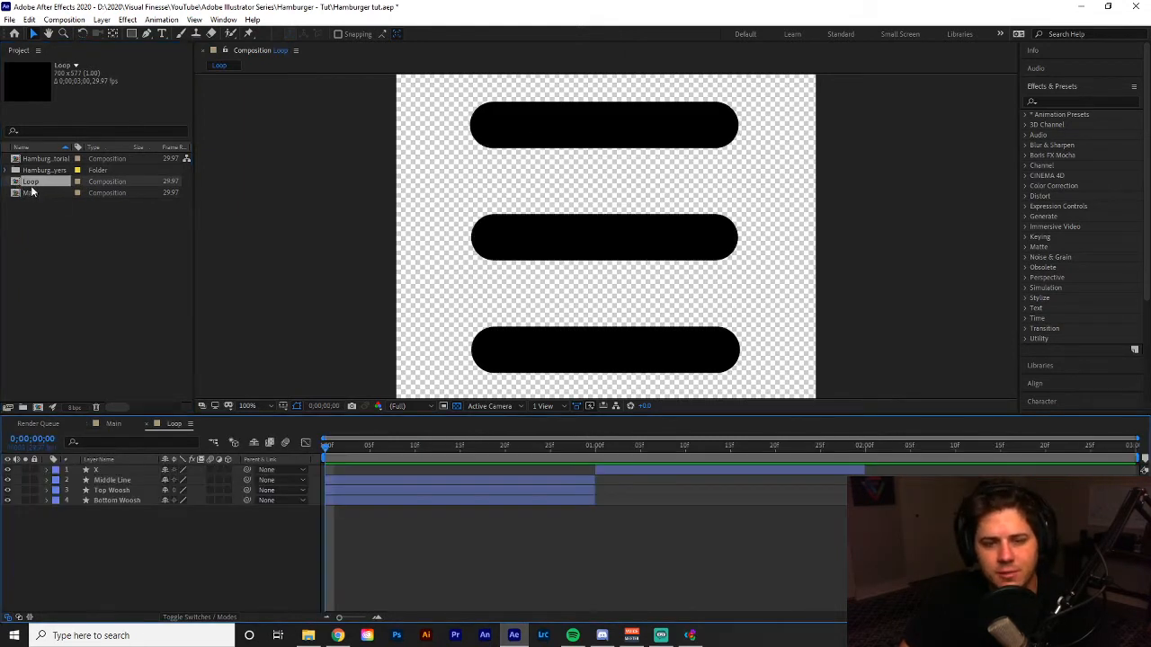
right_click(36, 183)
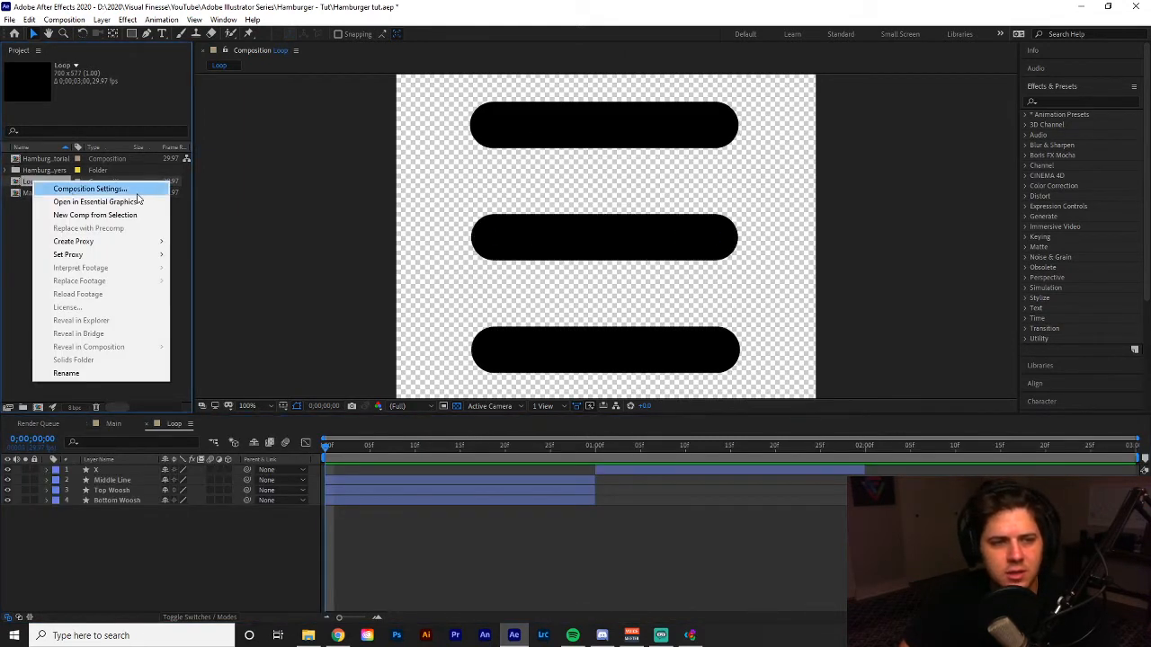
click(81, 188)
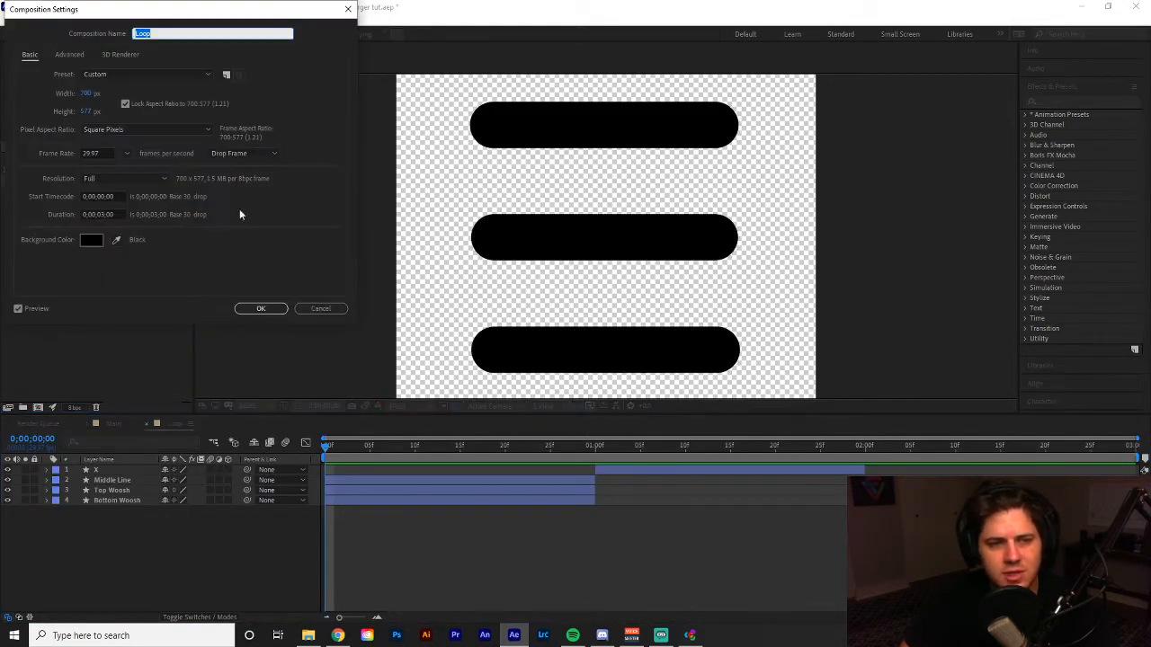
click(114, 214)
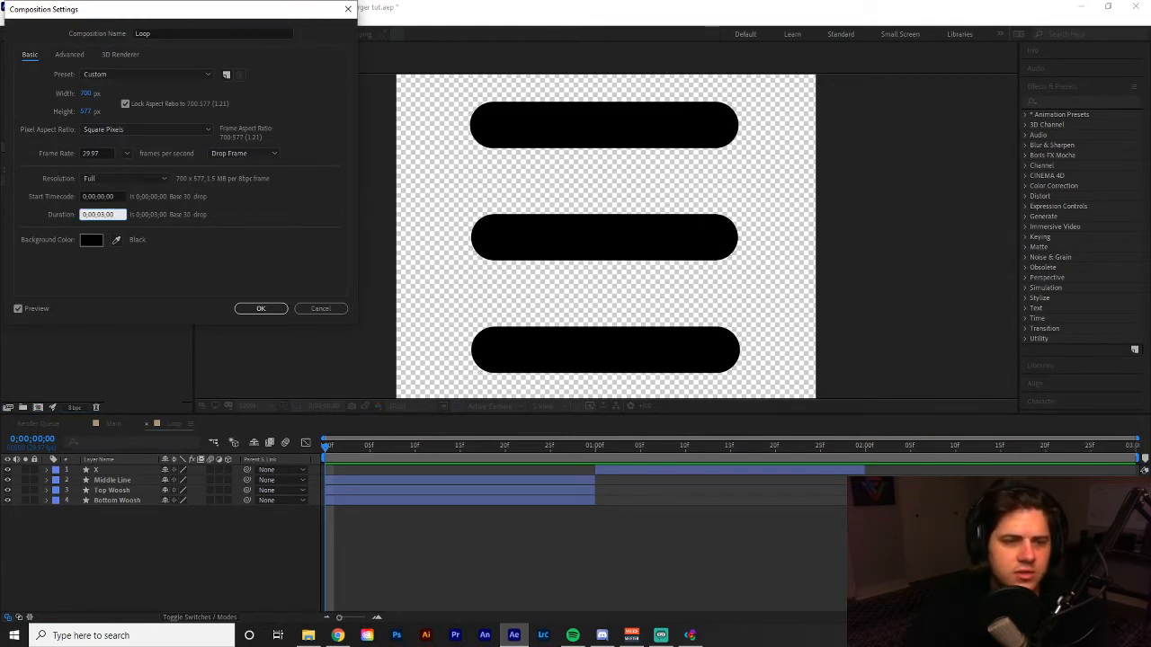
click(261, 308)
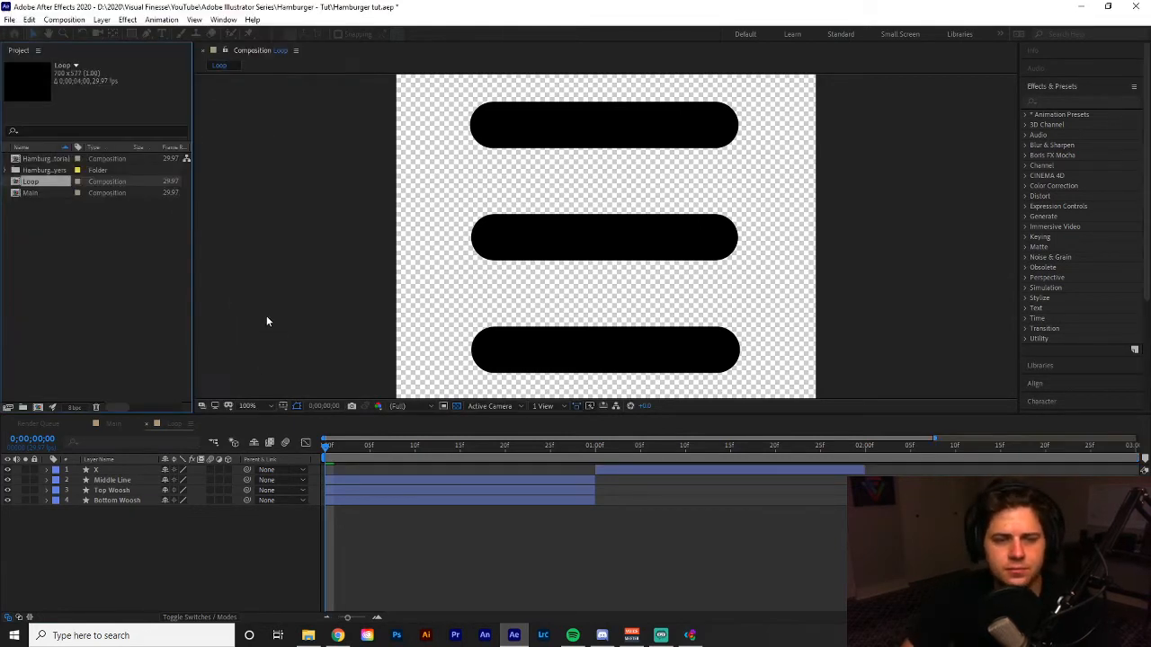
Play the Loop composition from the start to check the timing of the hamburger-to-X transition
key(space)
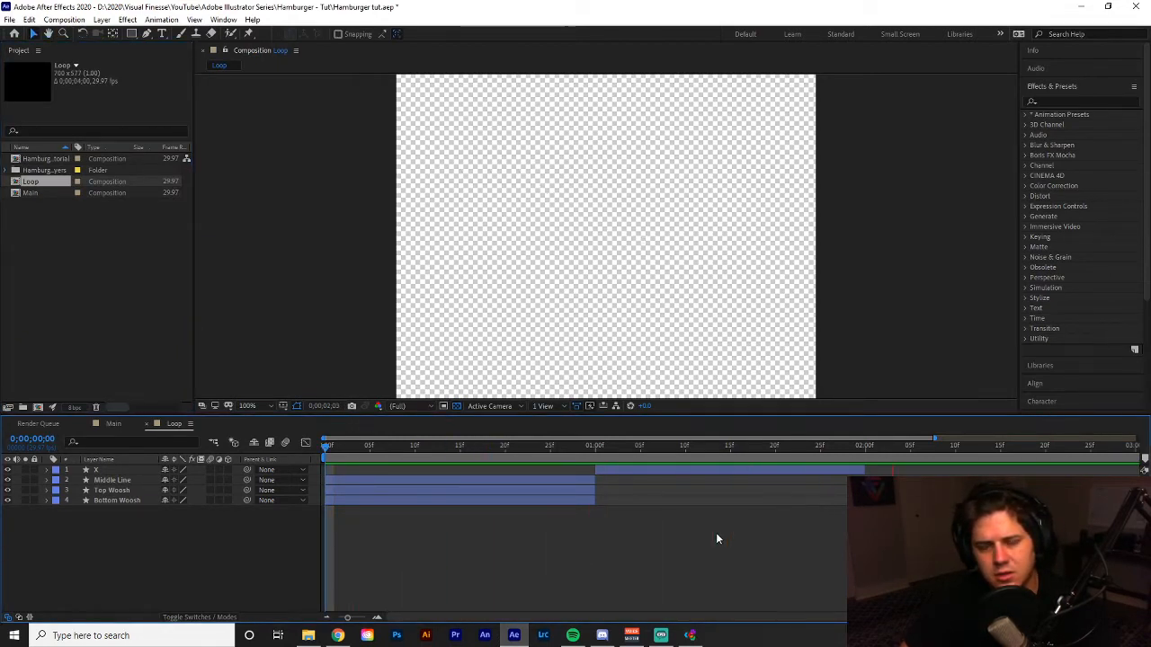
key(space)
drag(451, 449, 350, 460)
key(Home)
key(space)
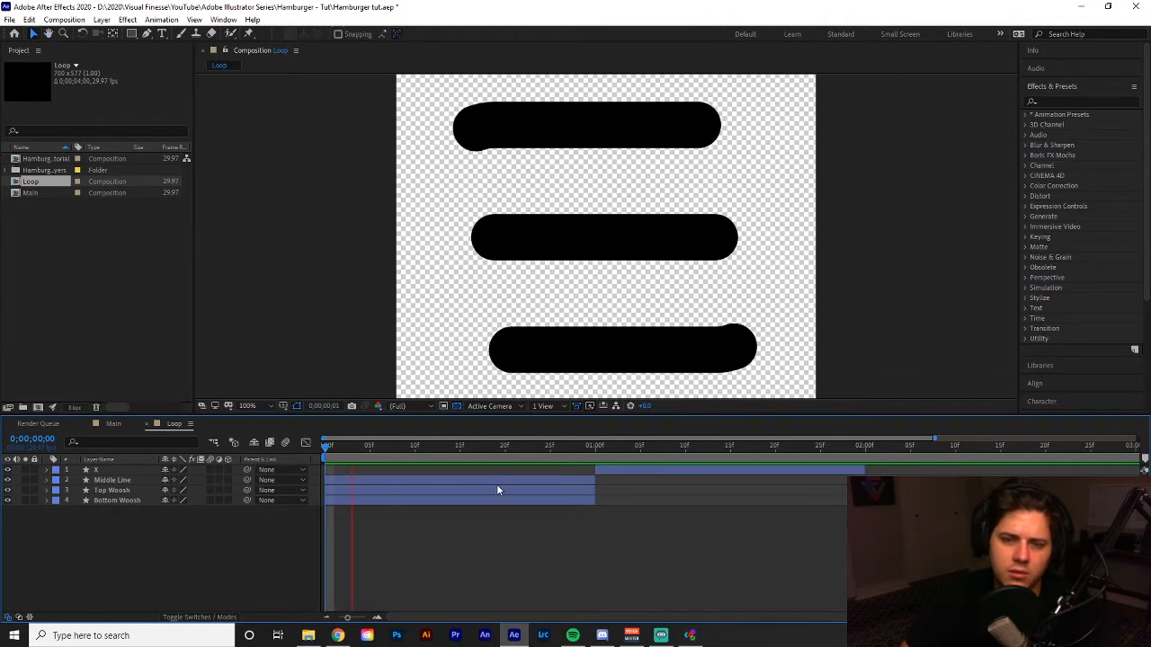
key(space)
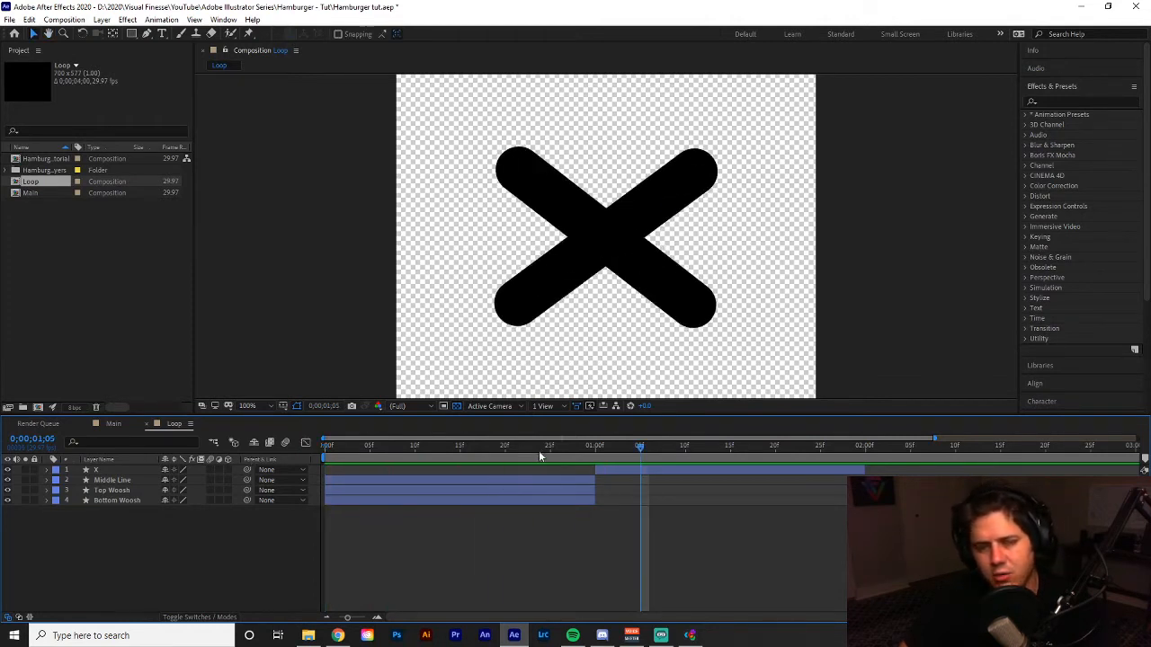
Reveal the Top Woosh and Bottom Woosh keyframes and move their ending Start and End keyframes to 0;00;00;15
drag(539, 458, 459, 455)
click(479, 479)
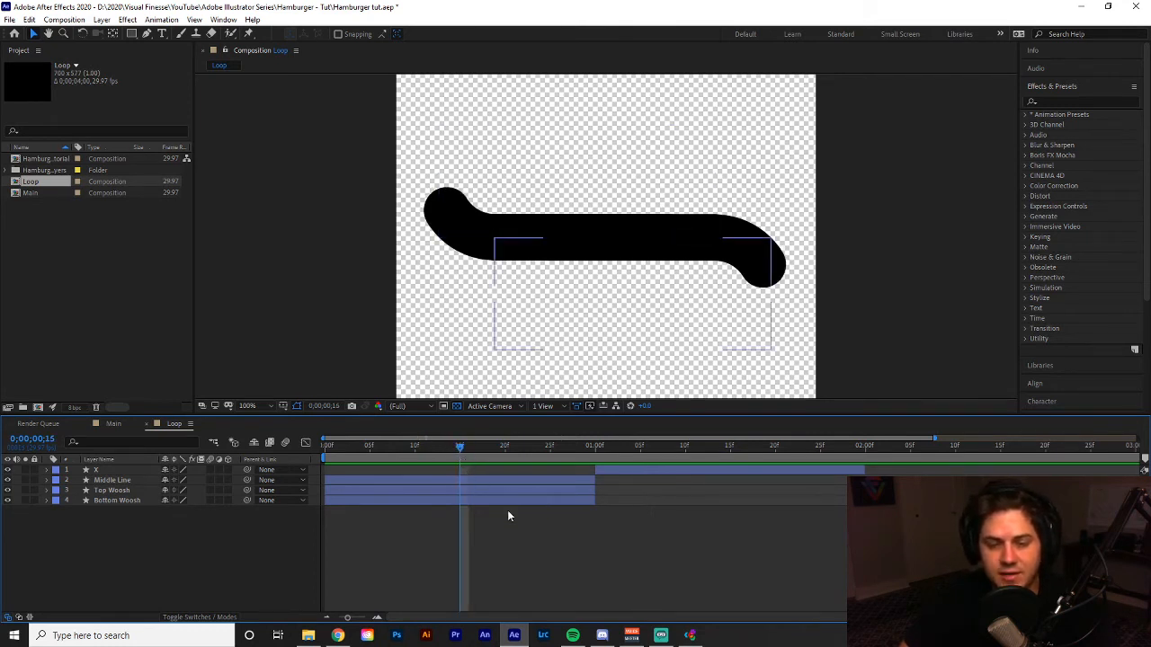
click(498, 482)
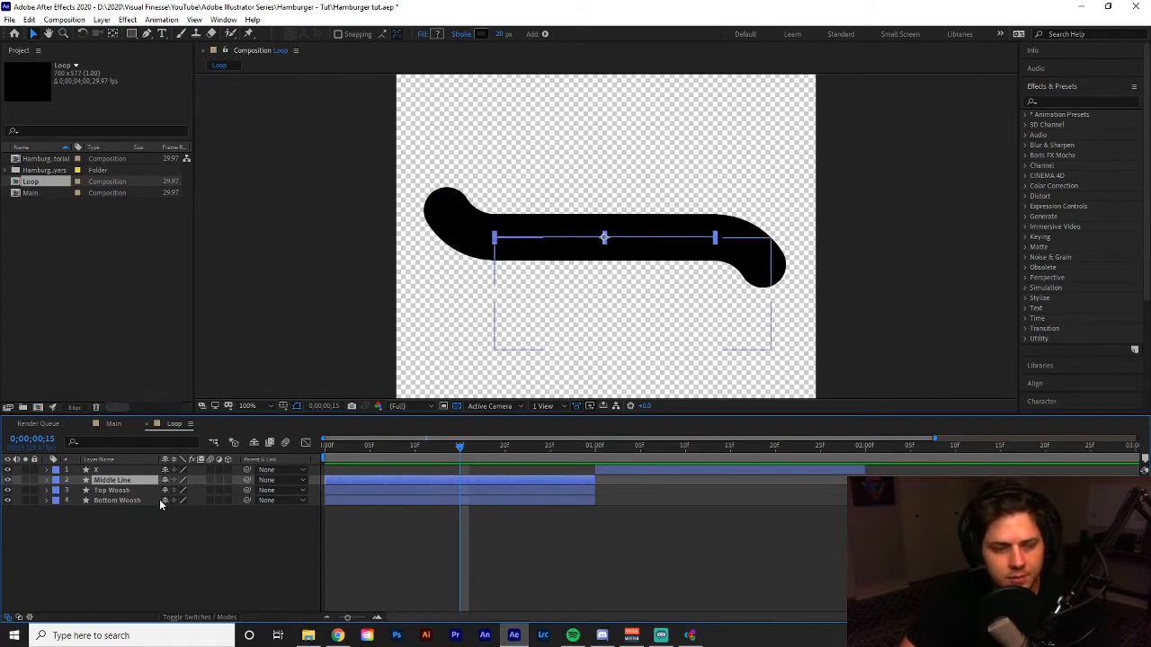
click(377, 490)
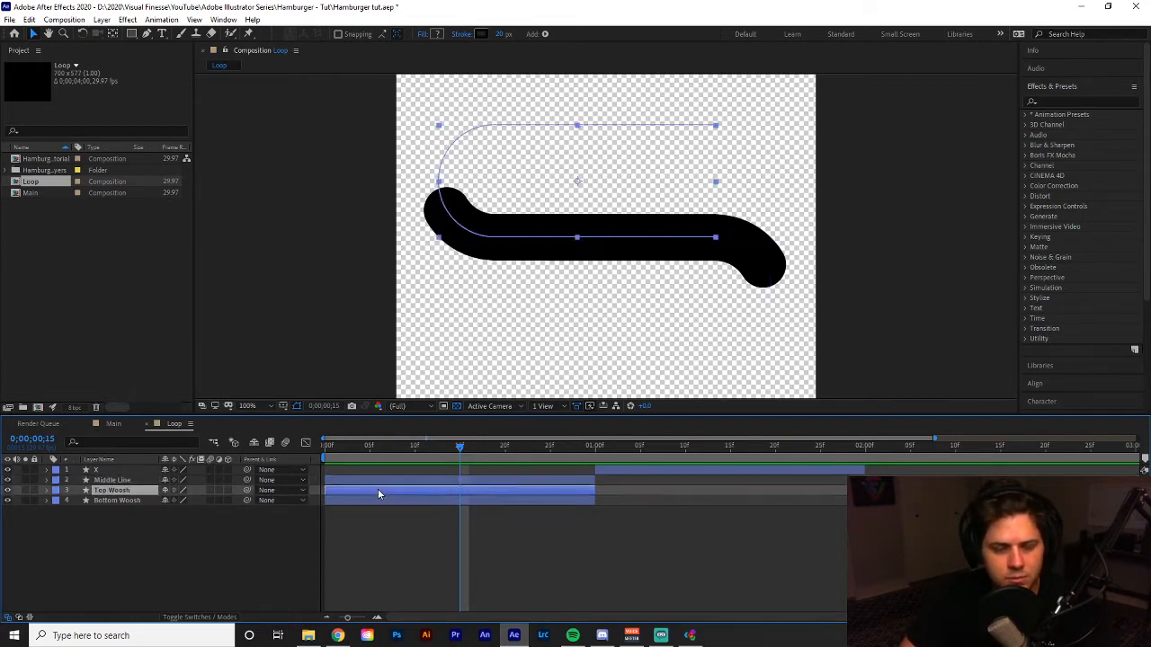
shift+click(125, 501)
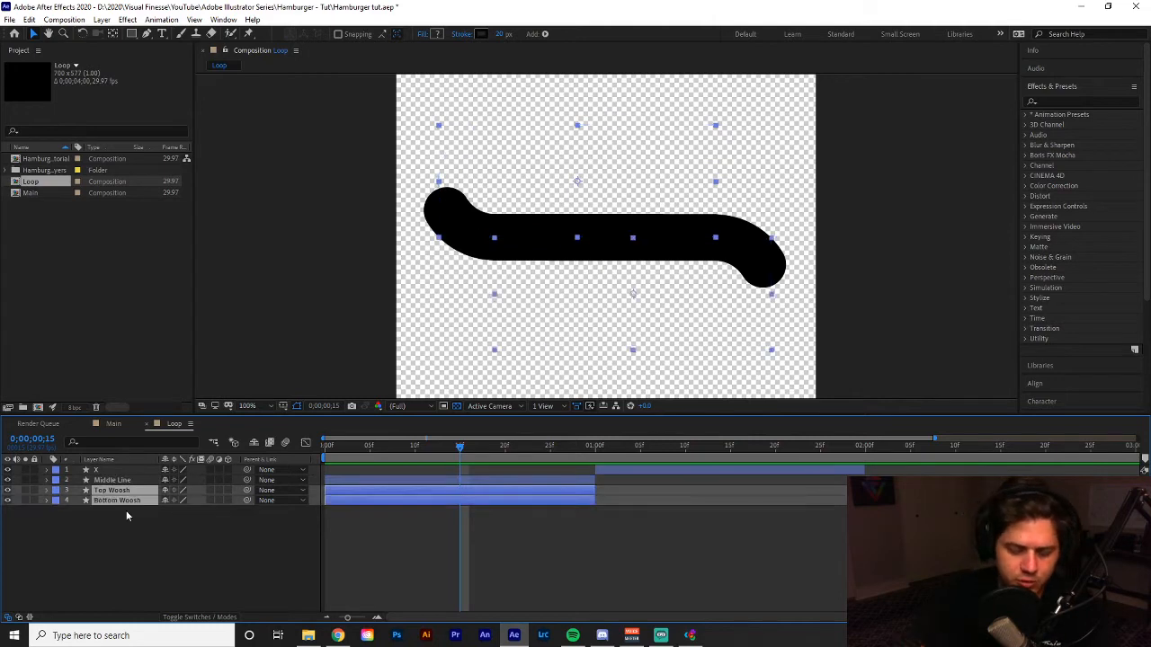
key(u)
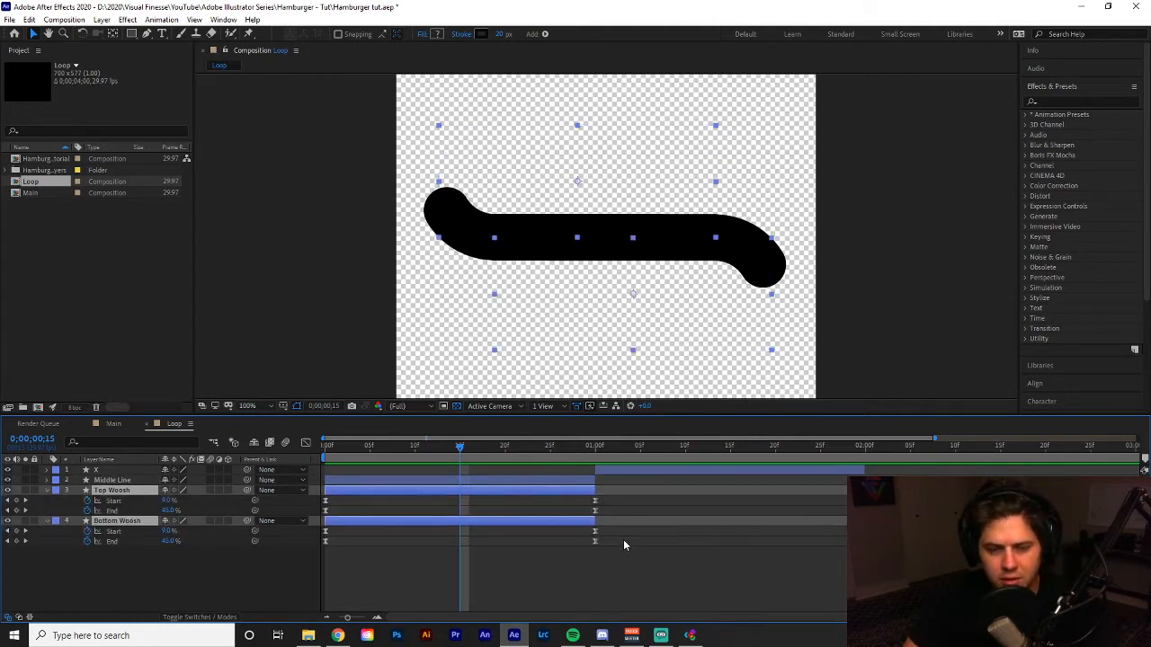
drag(623, 539, 456, 502)
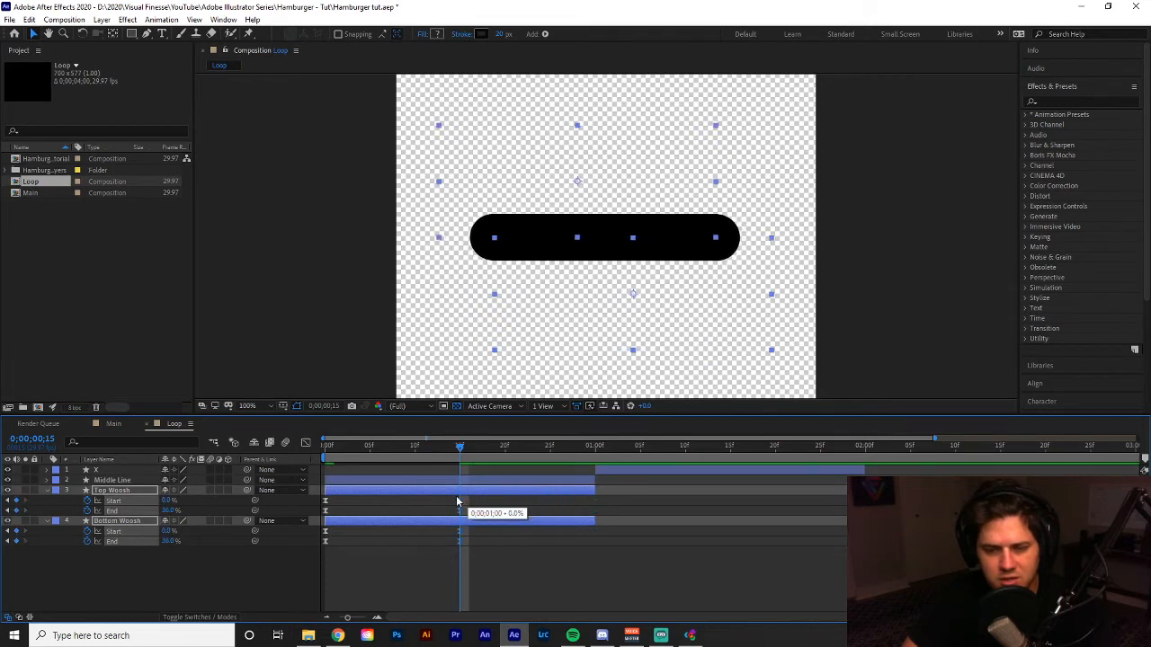
click(578, 553)
Trim the Middle Line, Top Woosh and Bottom Woosh layers to end at 0;00;00;15 and shift the X layer to start there
drag(536, 478, 538, 478)
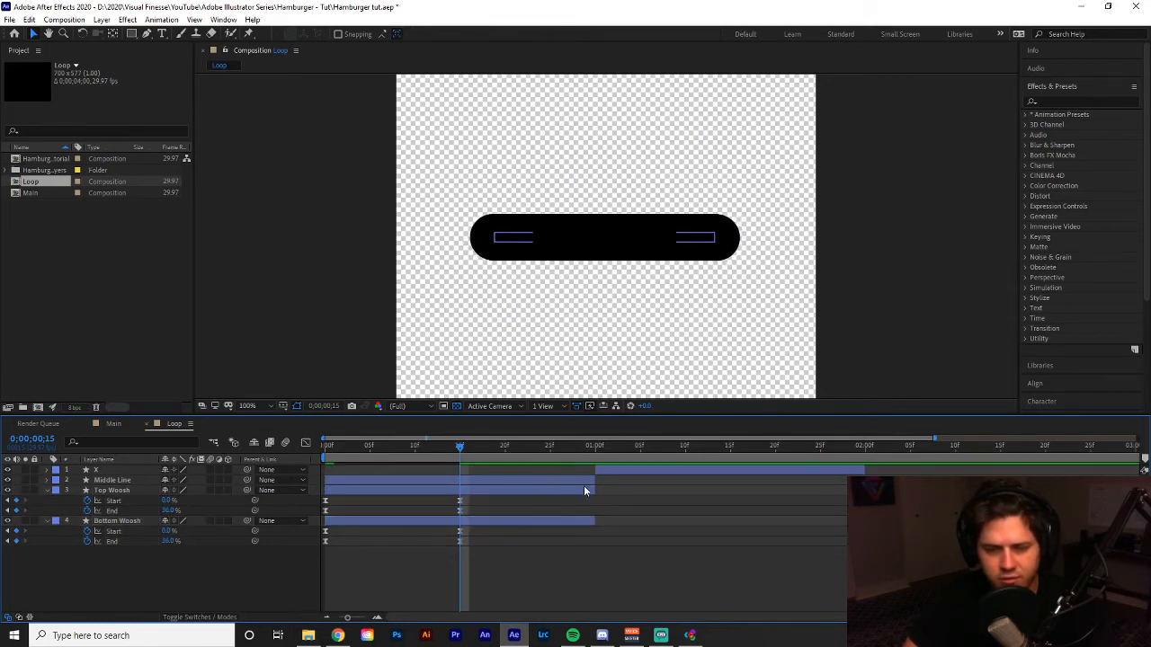
click(544, 520)
shift+click(564, 482)
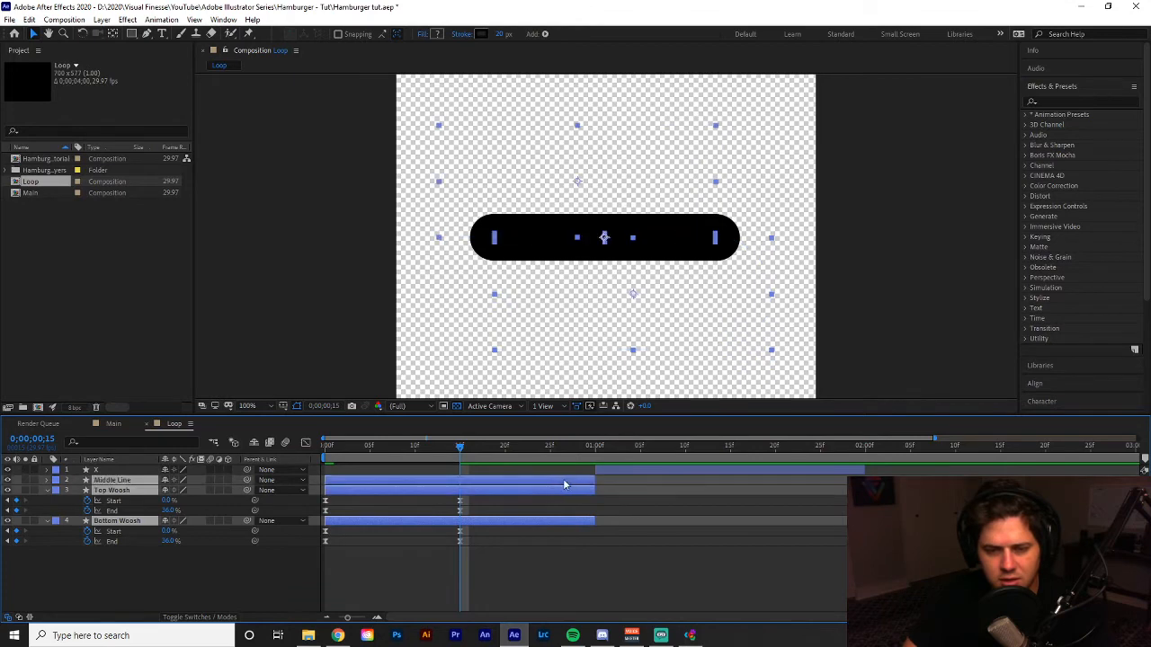
drag(593, 482, 456, 490)
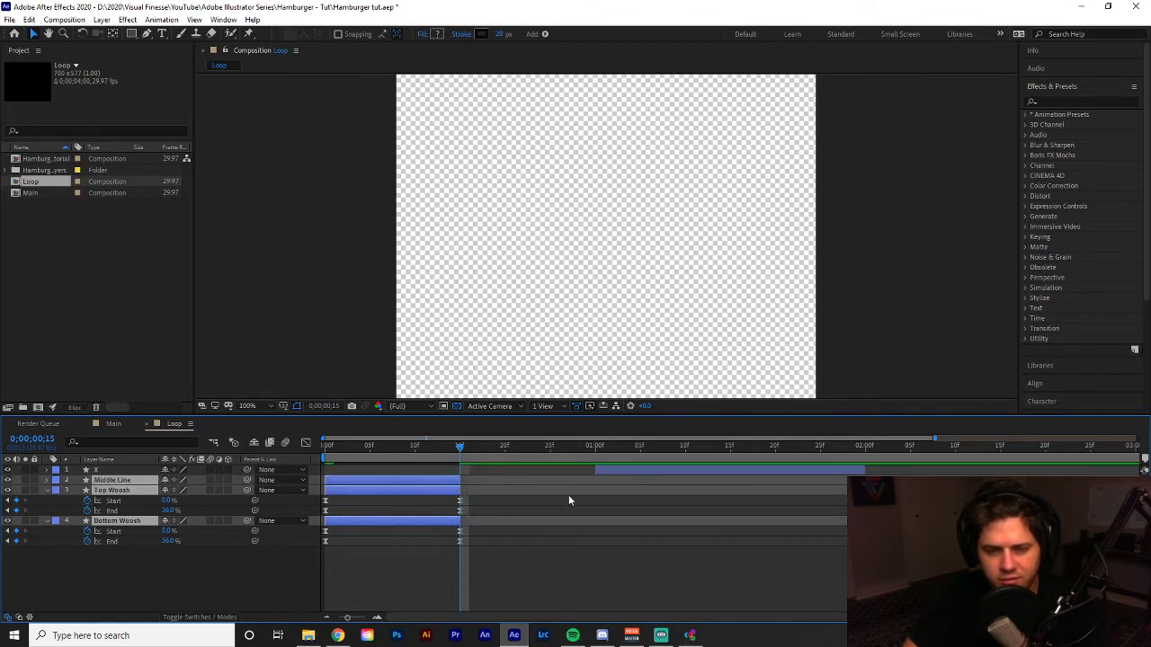
drag(634, 469, 502, 472)
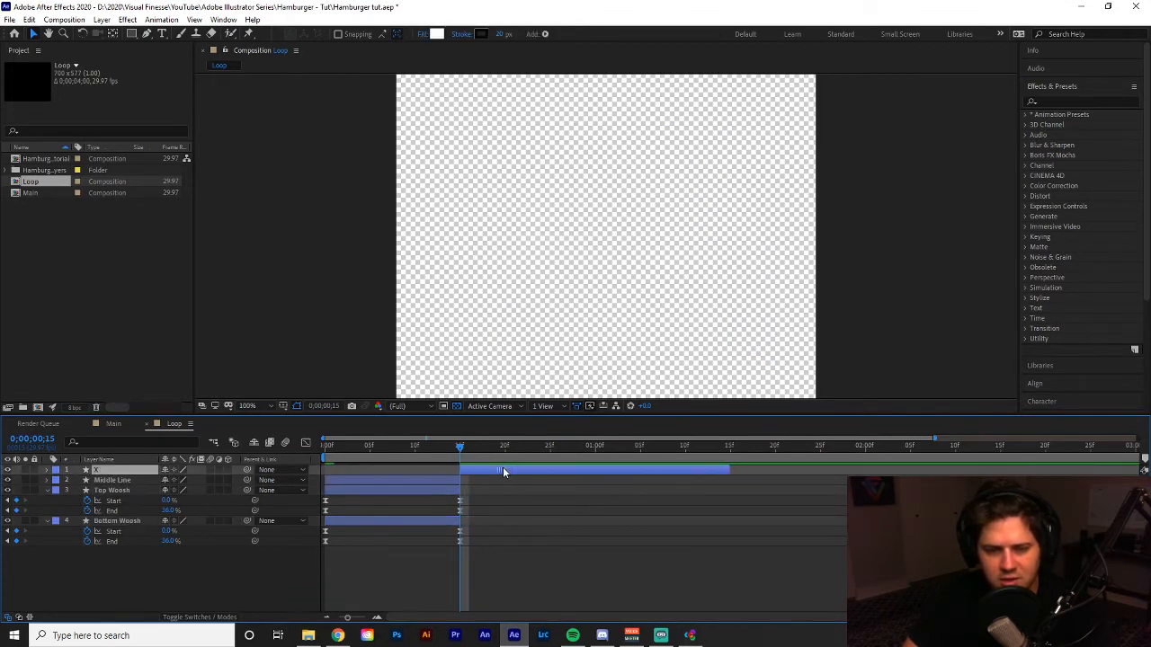
Play the Loop composition from the start several times to review the sped-up collapse and the spin into the X
click(520, 522)
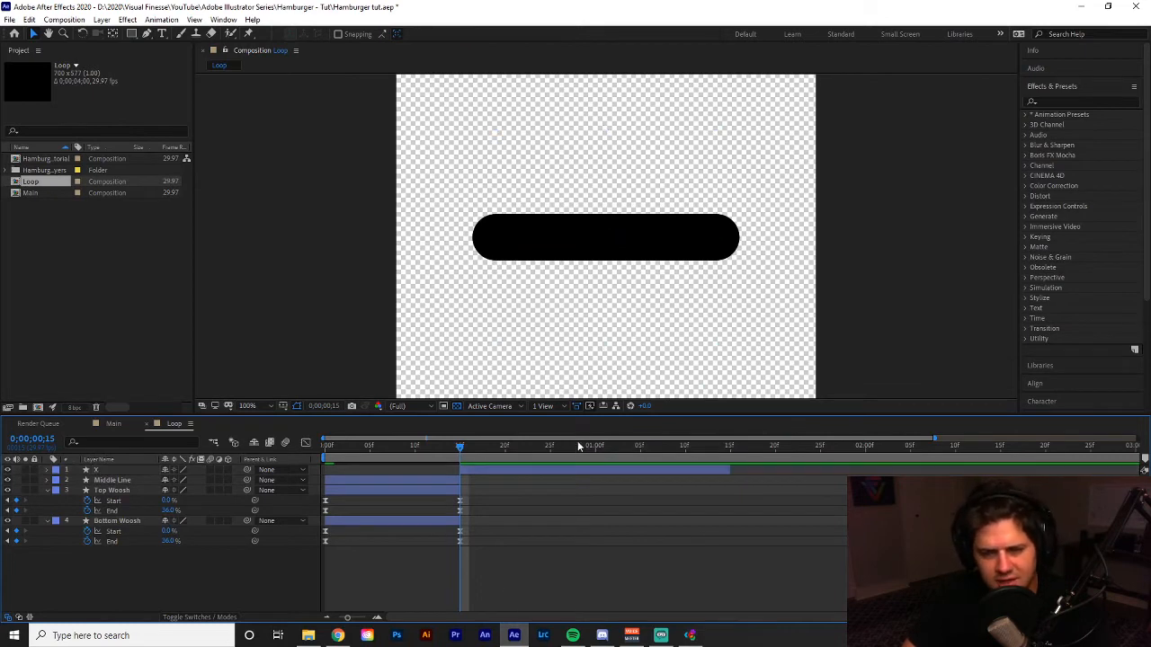
key(space)
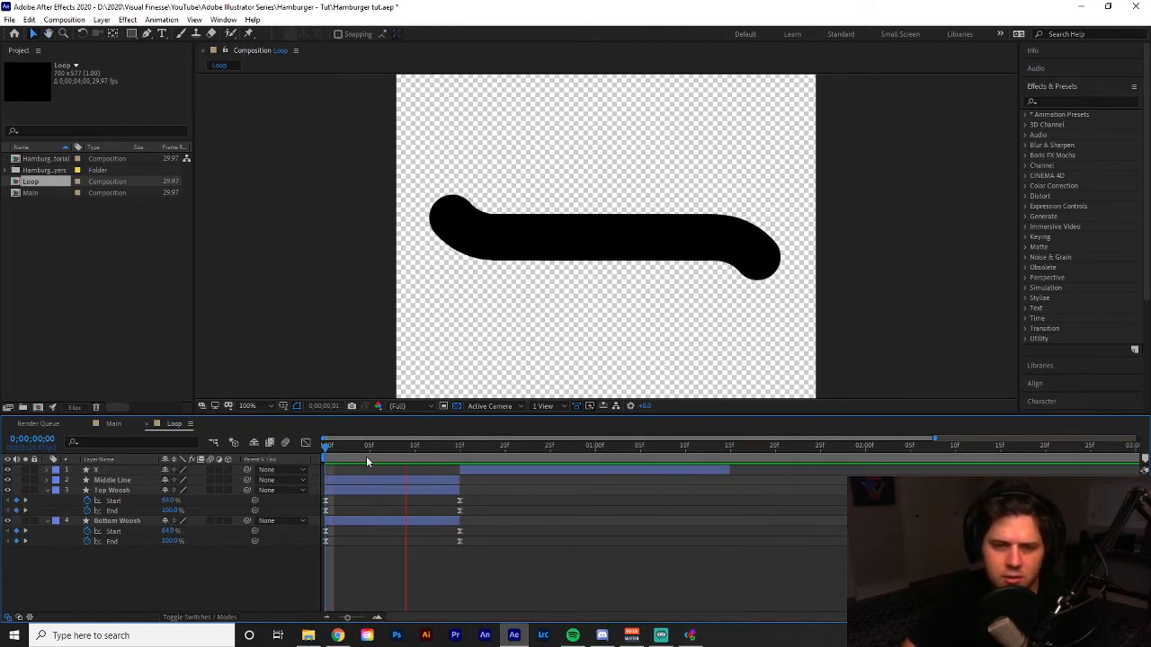
key(space)
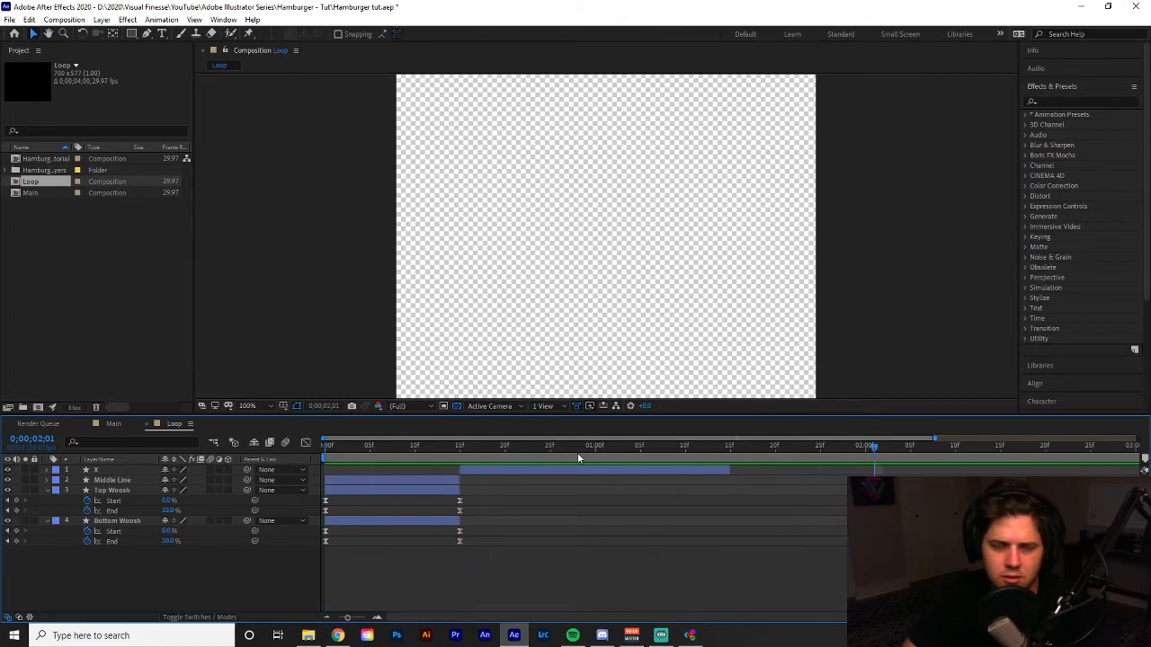
key(Home)
key(space)
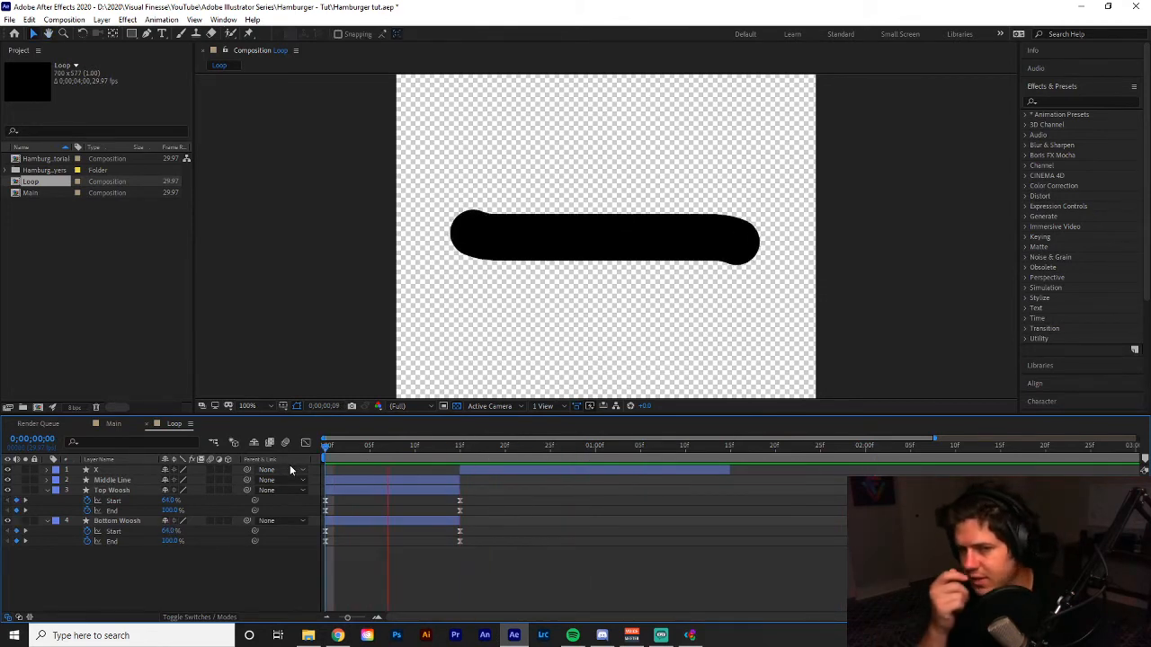
key(space)
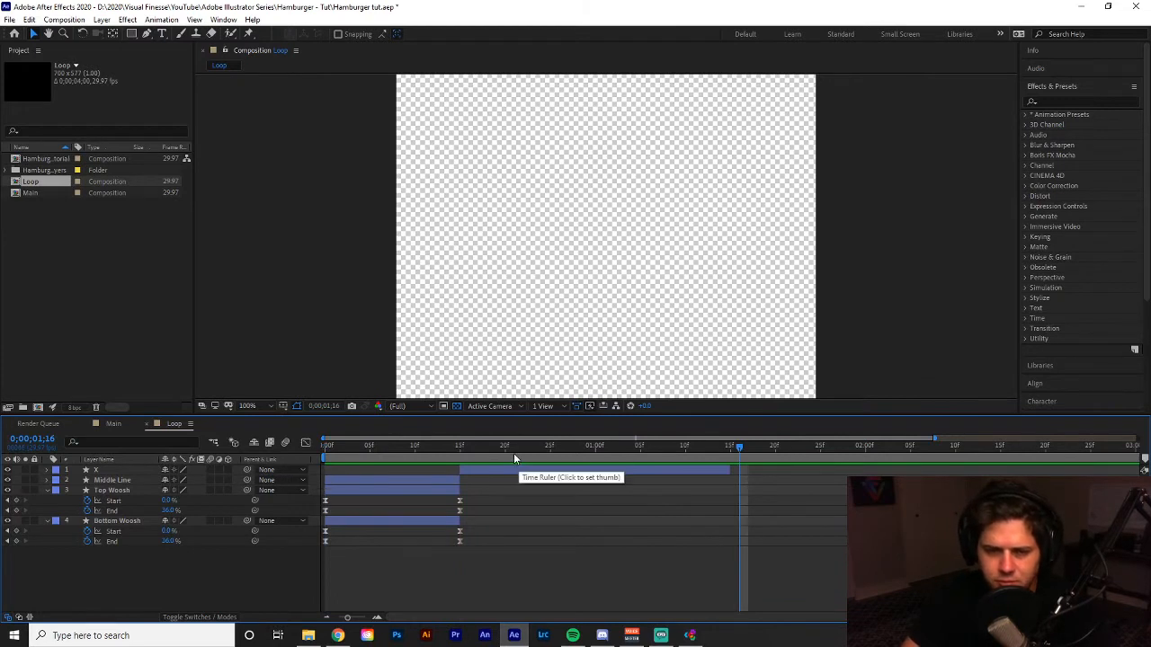
mouse_move(510, 450)
mouse_down()
mouse_move(435, 448)
mouse_move(720, 431)
mouse_move(396, 444)
mouse_move(494, 437)
mouse_up()
key(space)
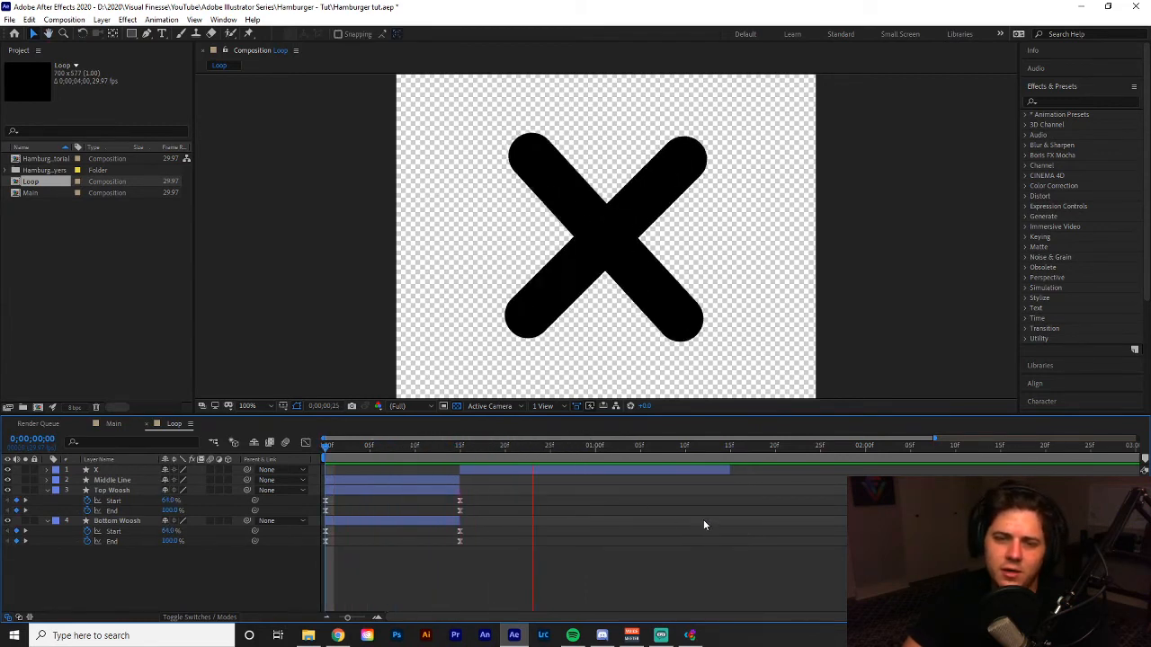
key(space)
drag(490, 440, 284, 448)
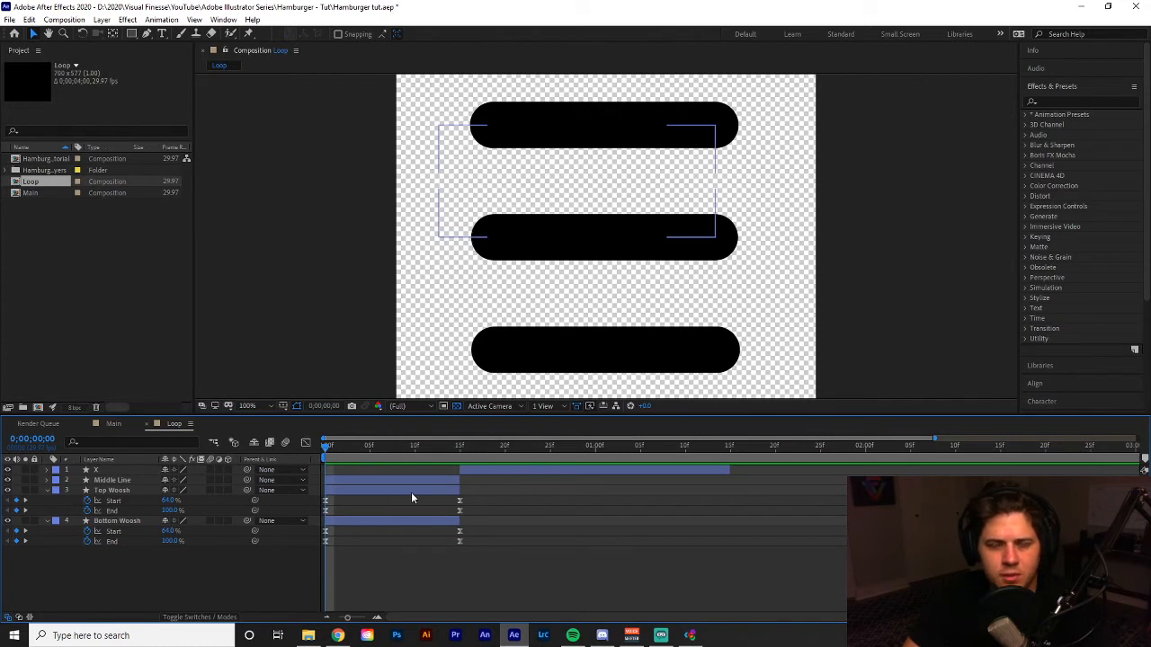
click(398, 521)
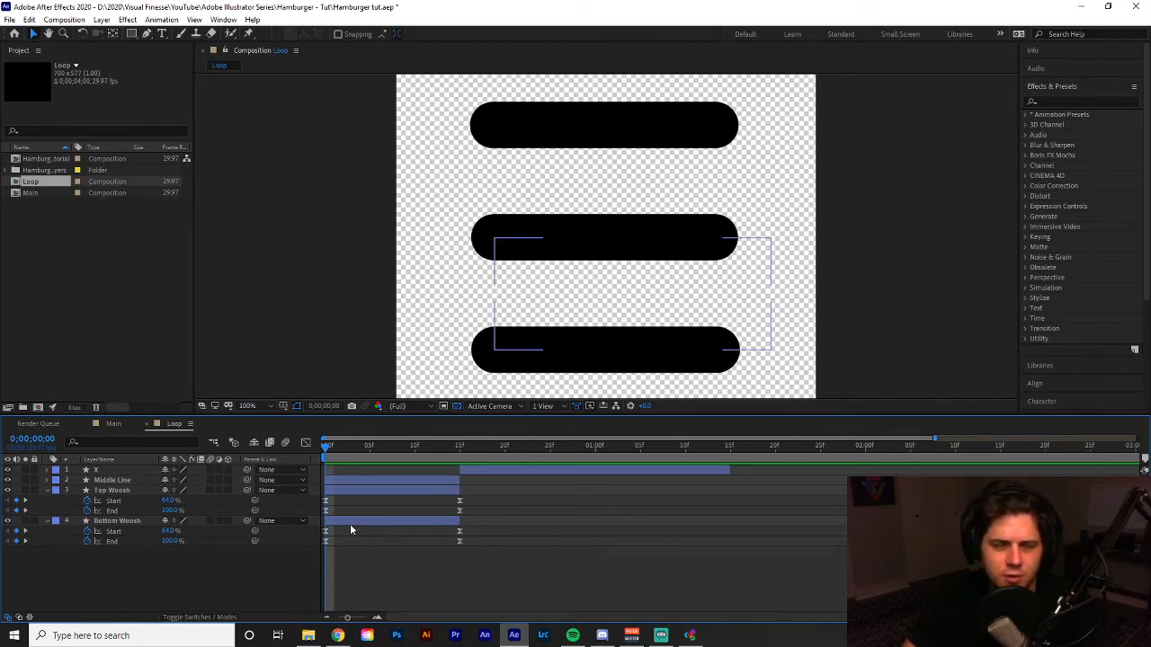
click(114, 510)
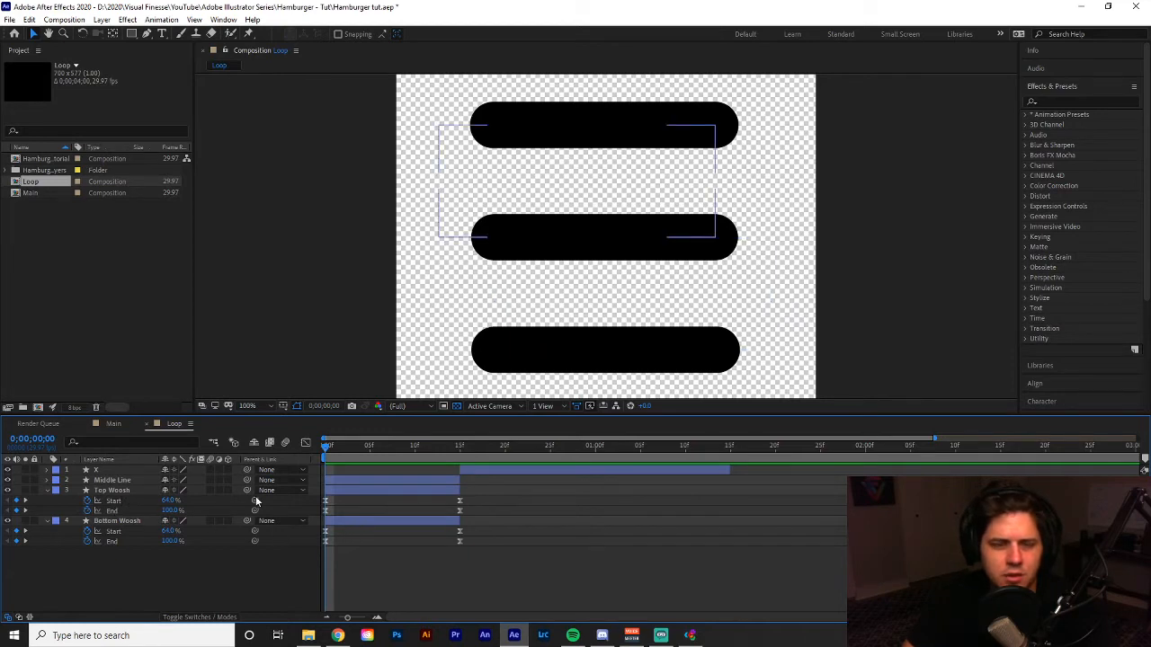
click(341, 483)
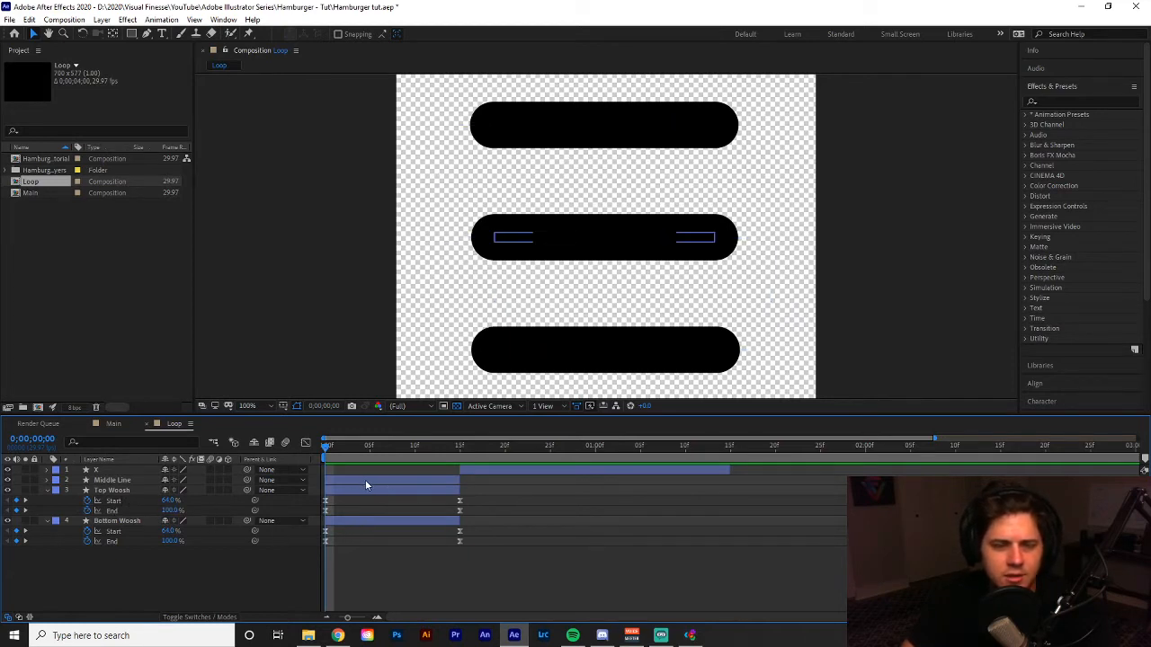
click(365, 484)
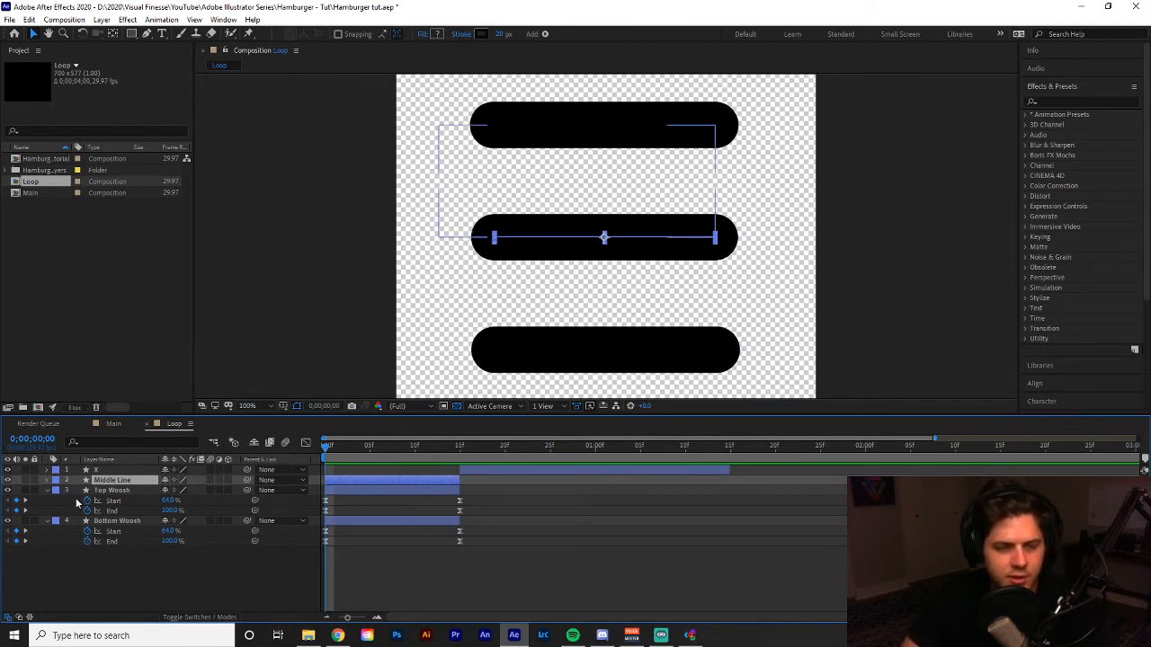
click(106, 491)
click(128, 522)
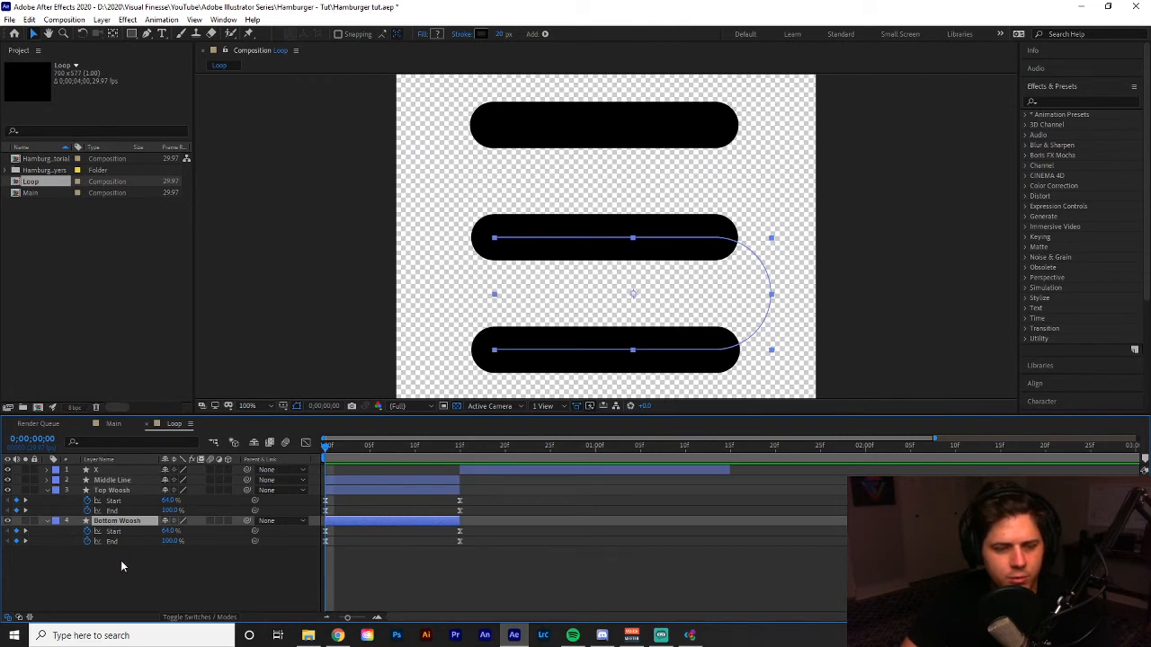
click(121, 560)
Set the stroke color of Group 1 in the Bottom Woosh layer to the muted blue-purple #515073
click(48, 520)
click(48, 520)
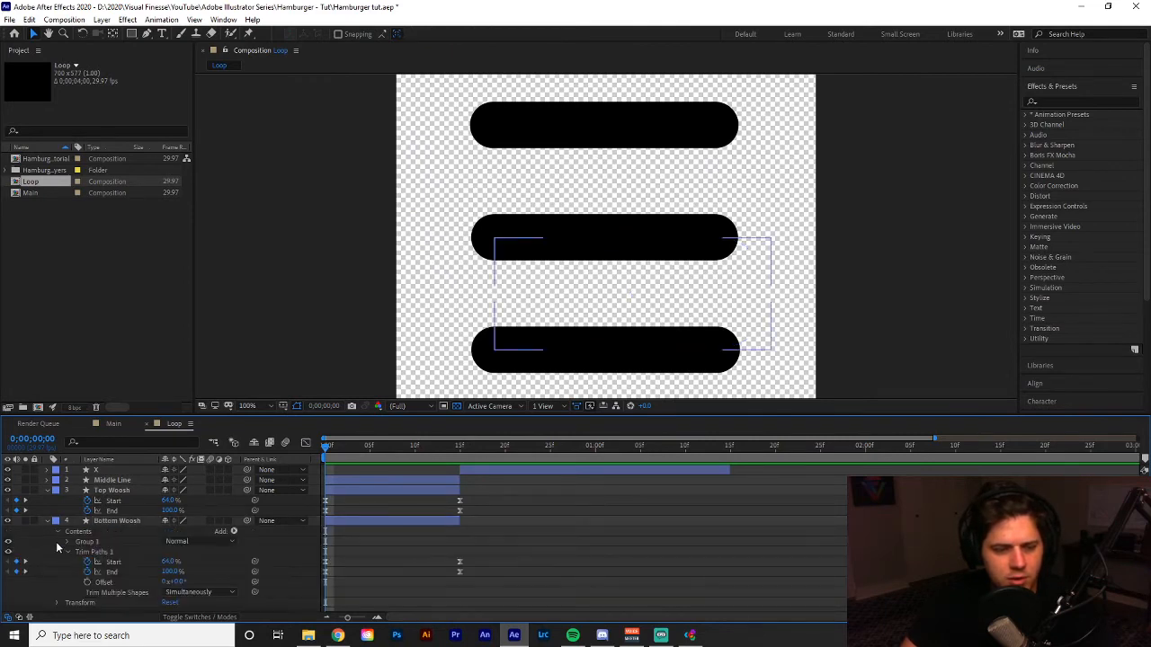
click(69, 552)
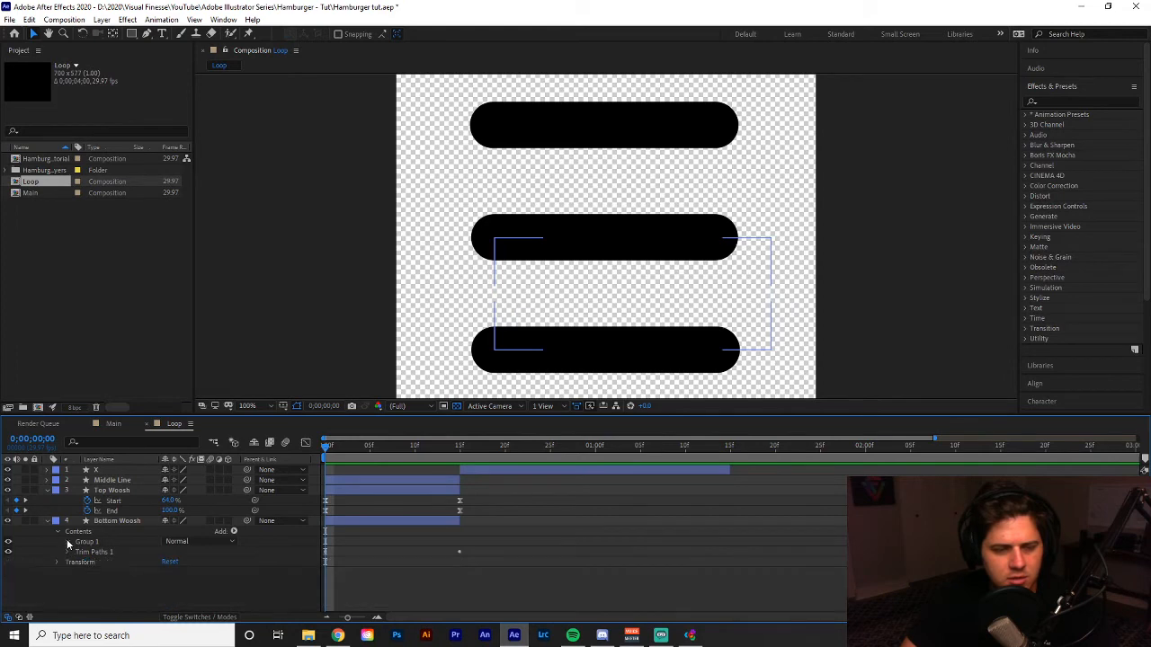
click(67, 541)
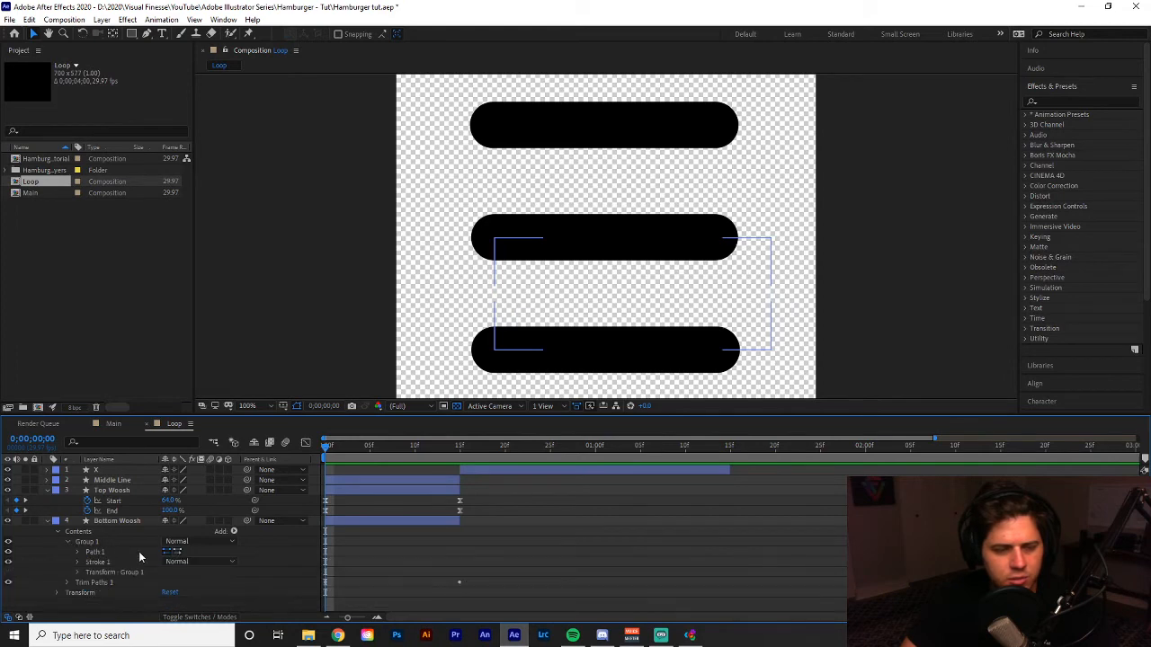
click(73, 565)
click(78, 562)
scroll(147, 555, down, 2)
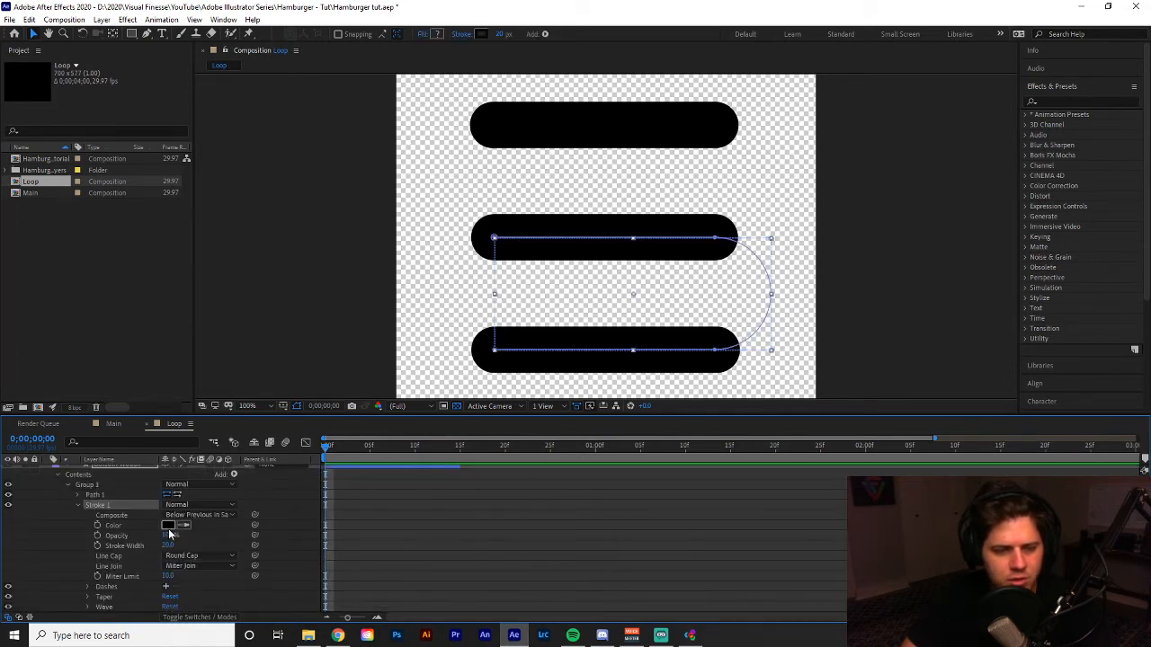
click(168, 525)
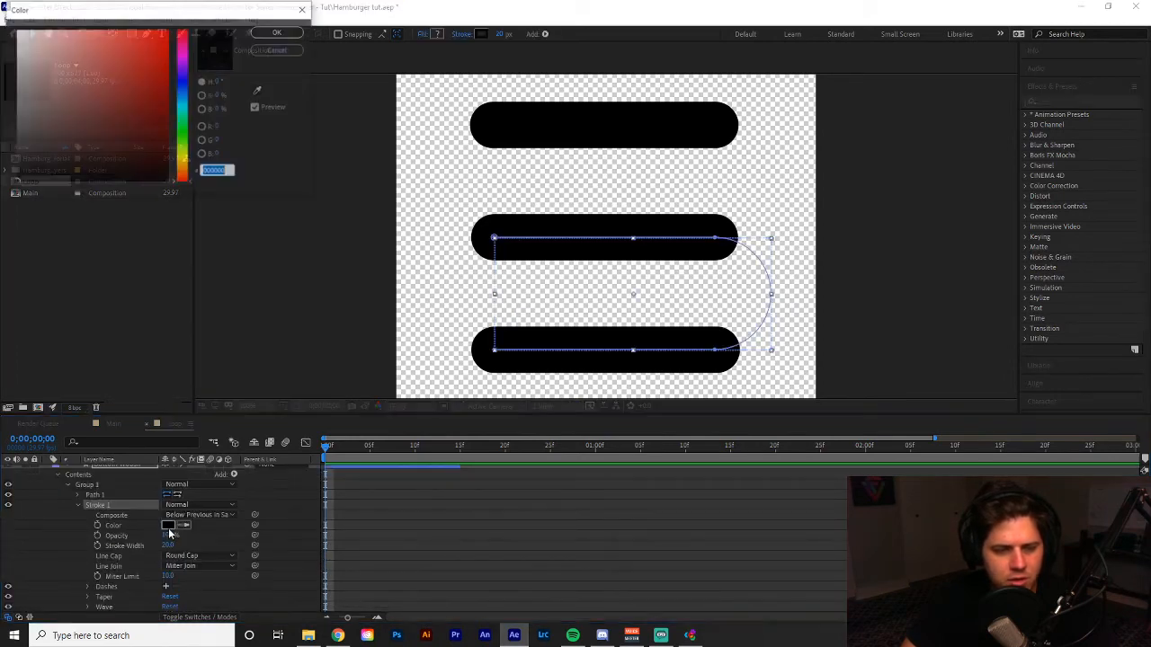
click(187, 82)
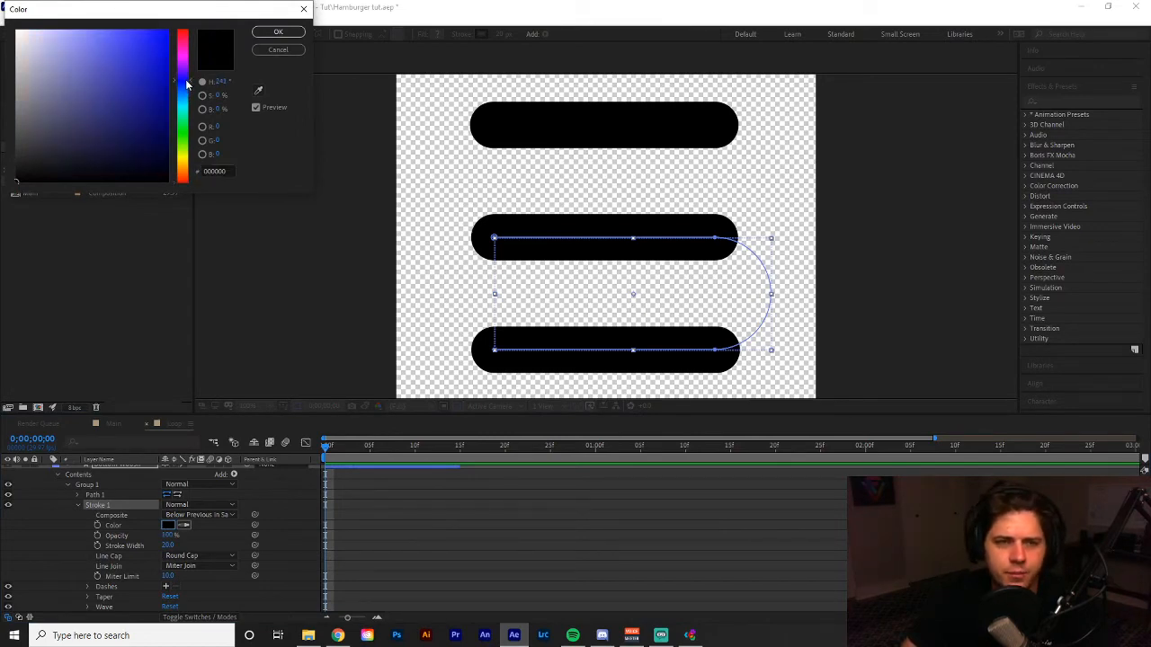
click(169, 64)
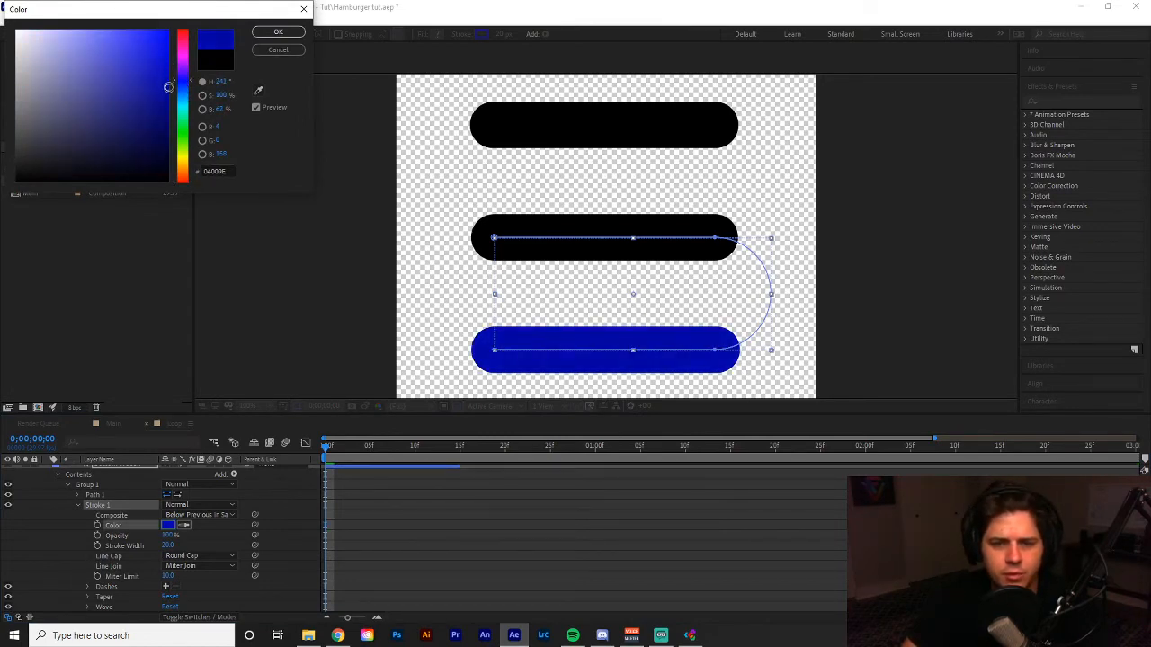
mouse_move(168, 88)
mouse_down()
mouse_move(85, 32)
mouse_move(171, 27)
mouse_move(150, 26)
mouse_move(149, 77)
mouse_move(97, 83)
mouse_move(139, 85)
mouse_move(95, 93)
mouse_move(96, 110)
mouse_move(152, 109)
mouse_move(75, 107)
mouse_move(90, 108)
mouse_up()
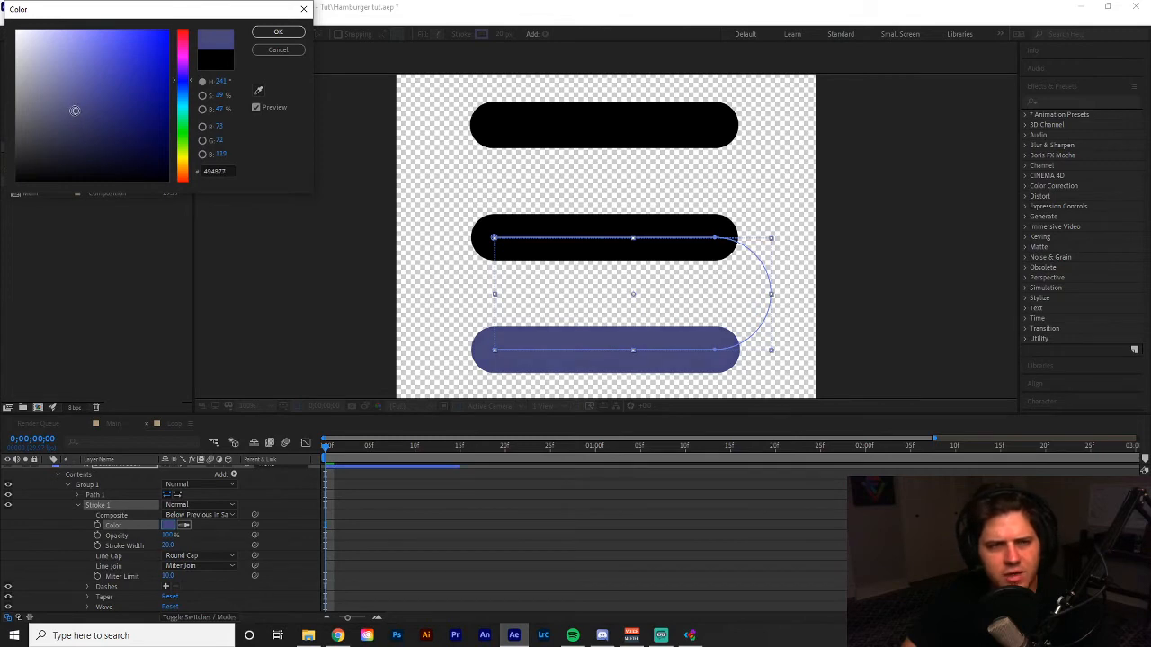
mouse_move(75, 111)
mouse_down()
mouse_move(60, 112)
mouse_move(70, 114)
mouse_up()
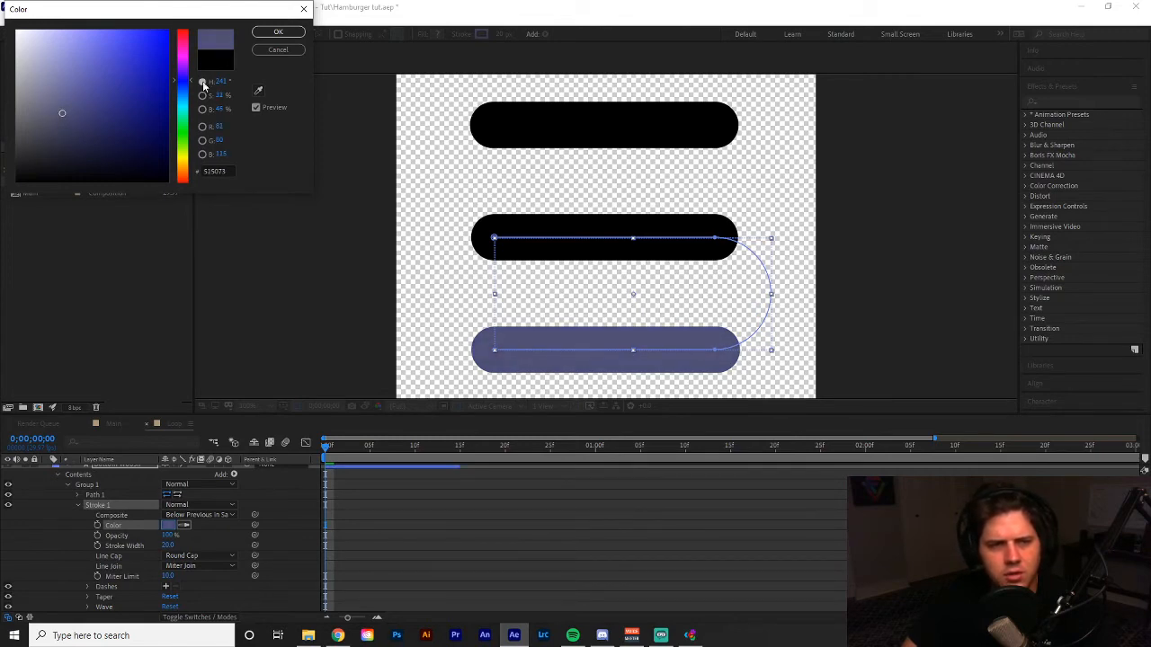
click(278, 33)
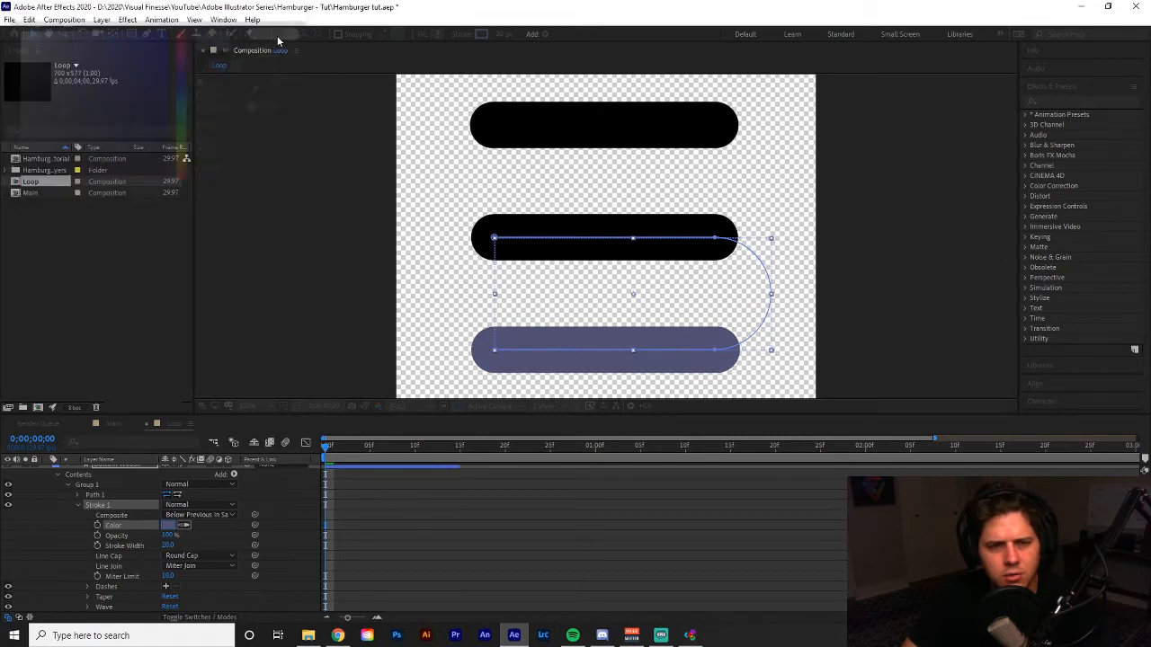
Expand Group 1 in the Top Woosh layer's contents, keeping its Trim Paths collapsed, to reach the stroke settings
scroll(119, 542, up, 3)
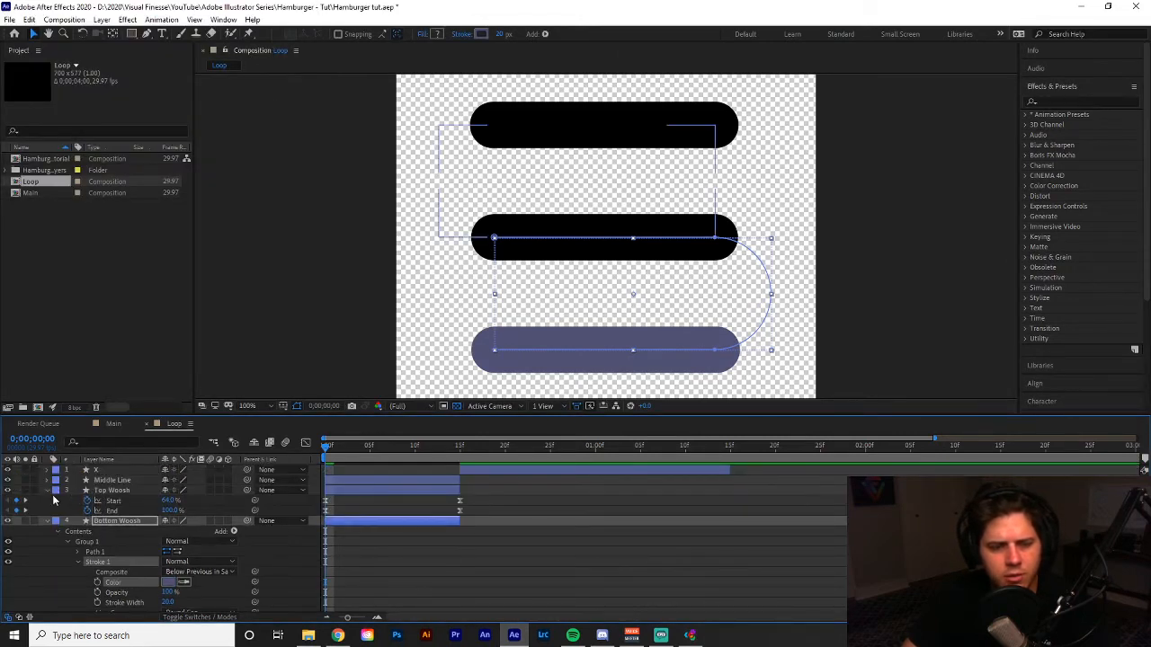
click(47, 491)
click(47, 491)
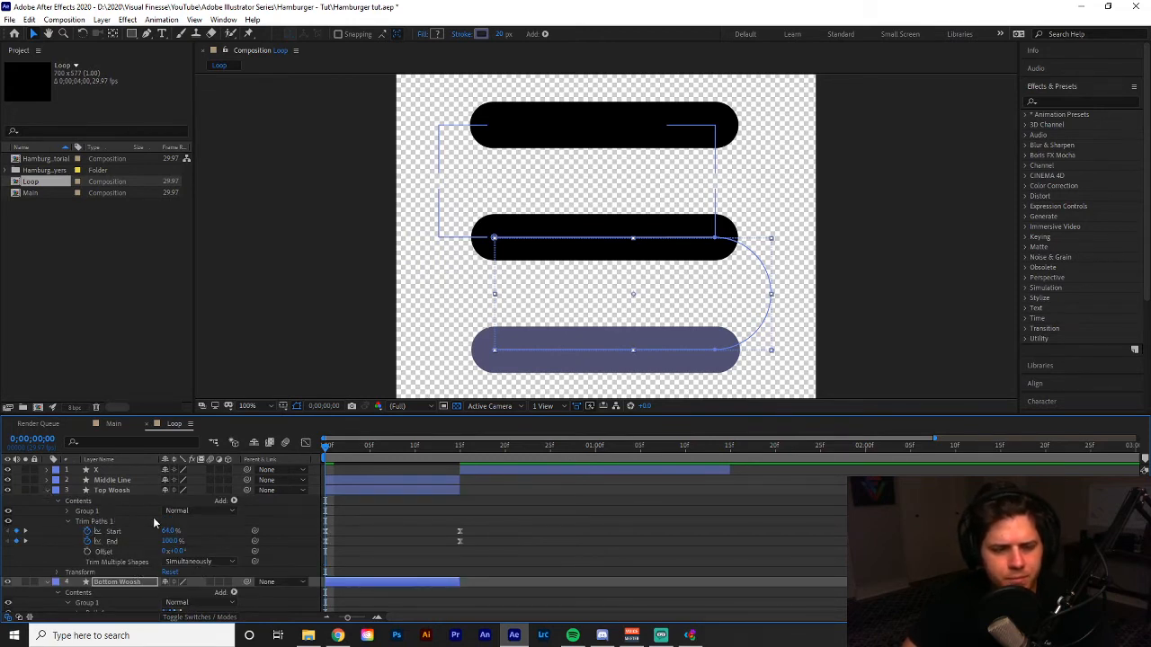
click(67, 522)
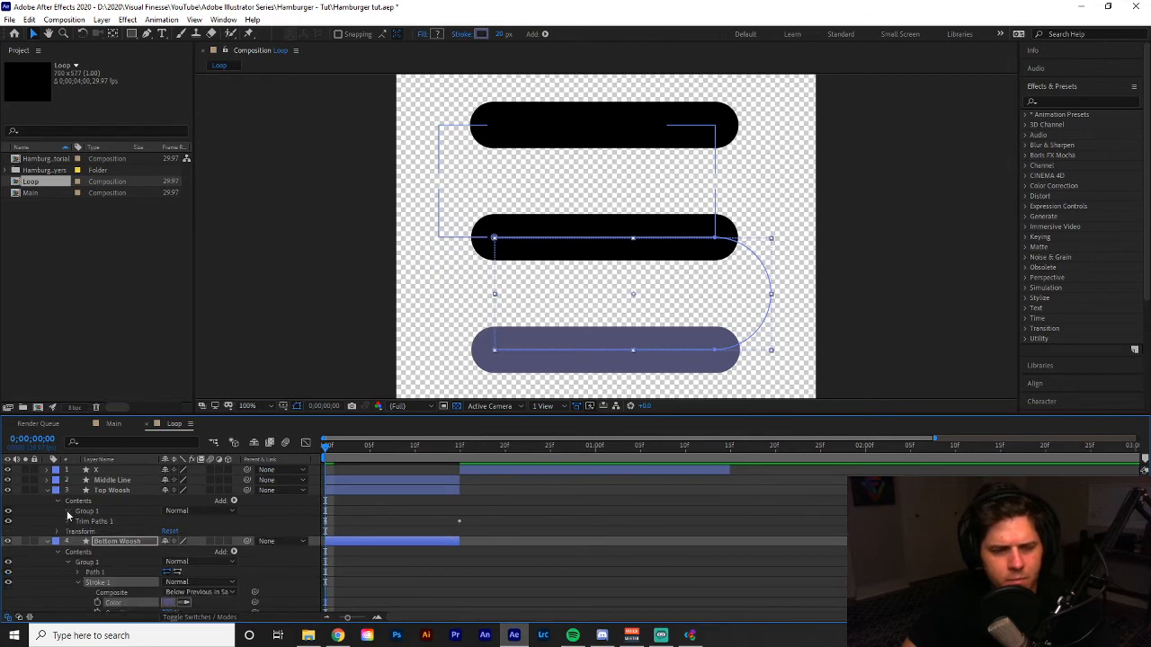
click(68, 511)
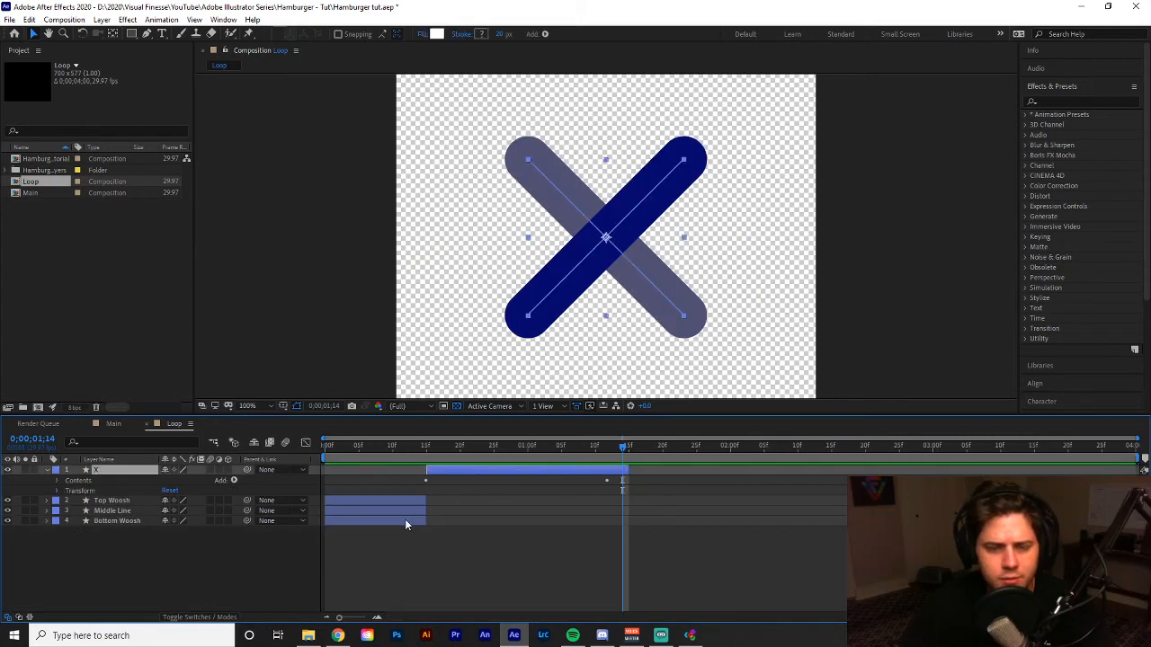
Duplicate the X, Top Woosh, Middle Line and Bottom Woosh layers together
shift+click(405, 524)
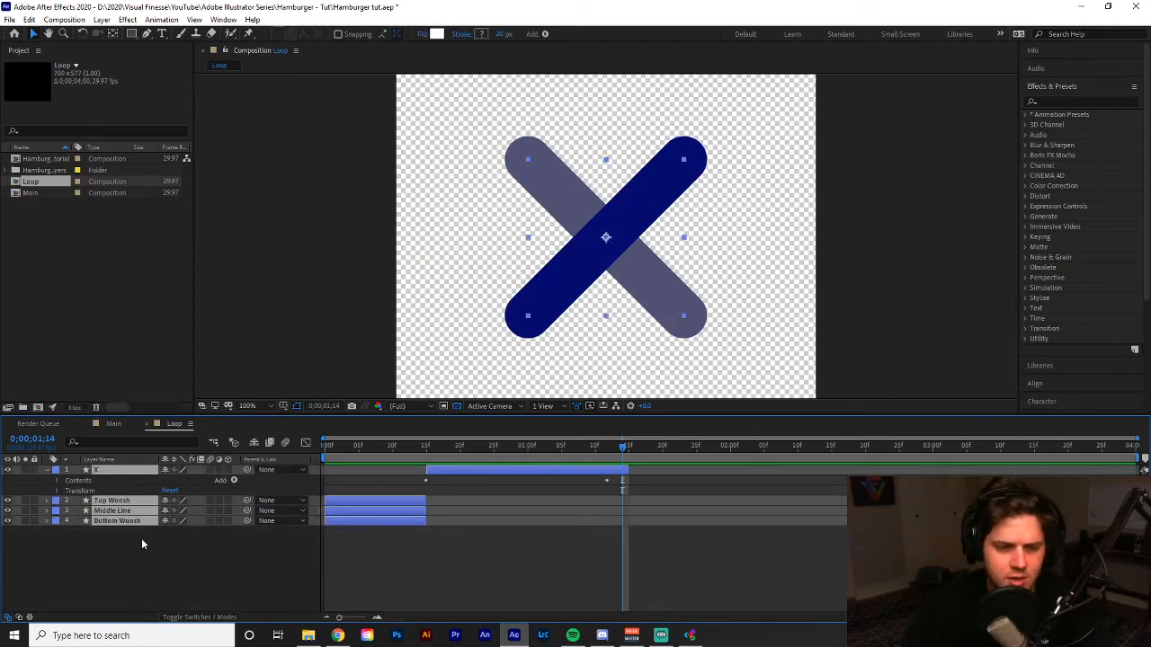
key(ctrl+d)
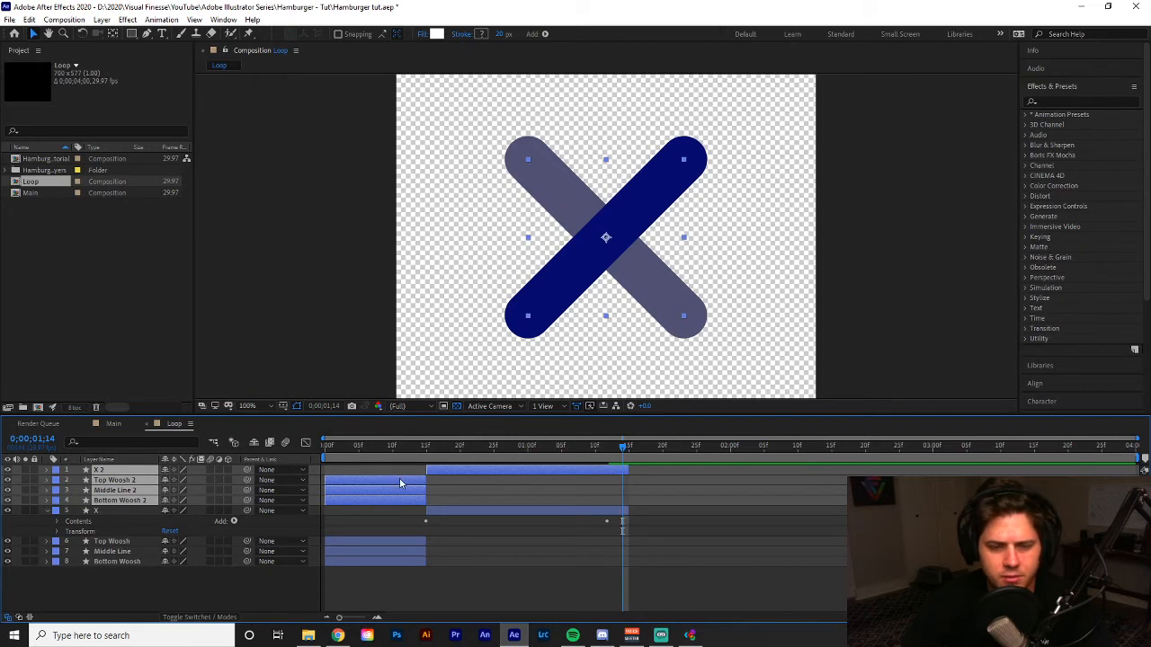
mouse_move(401, 485)
mouse_down()
mouse_move(468, 482)
mouse_move(389, 478)
mouse_move(400, 479)
mouse_up()
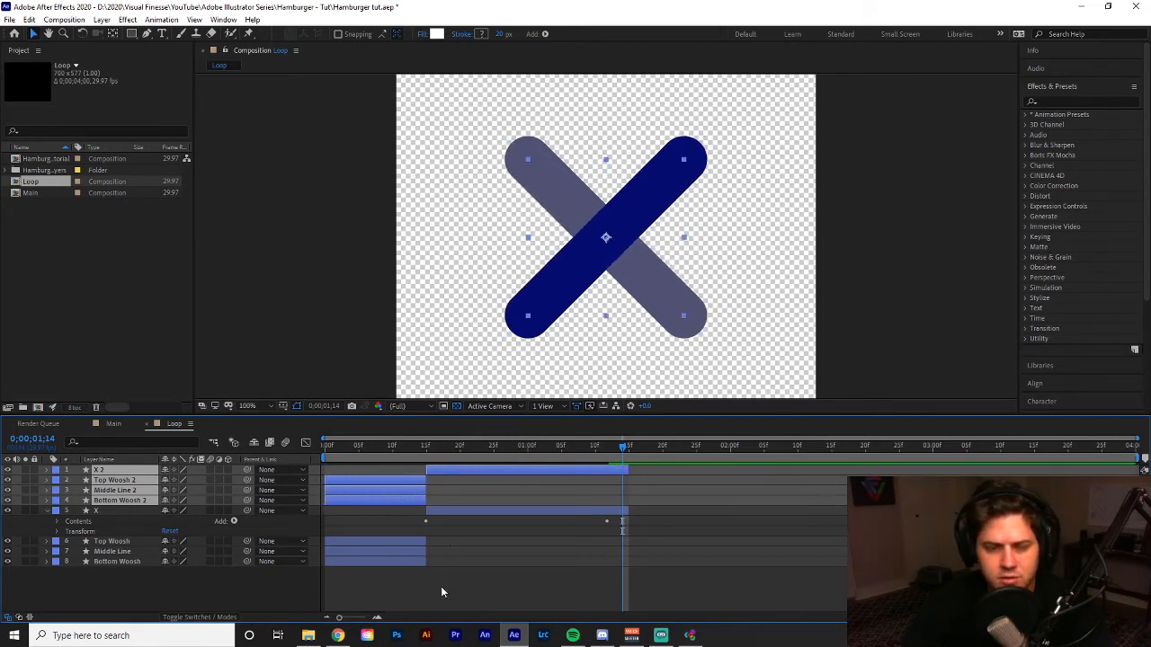
Shift the duplicated X 2 layer in time so it starts where the original X layer ends
click(396, 479)
shift+click(394, 500)
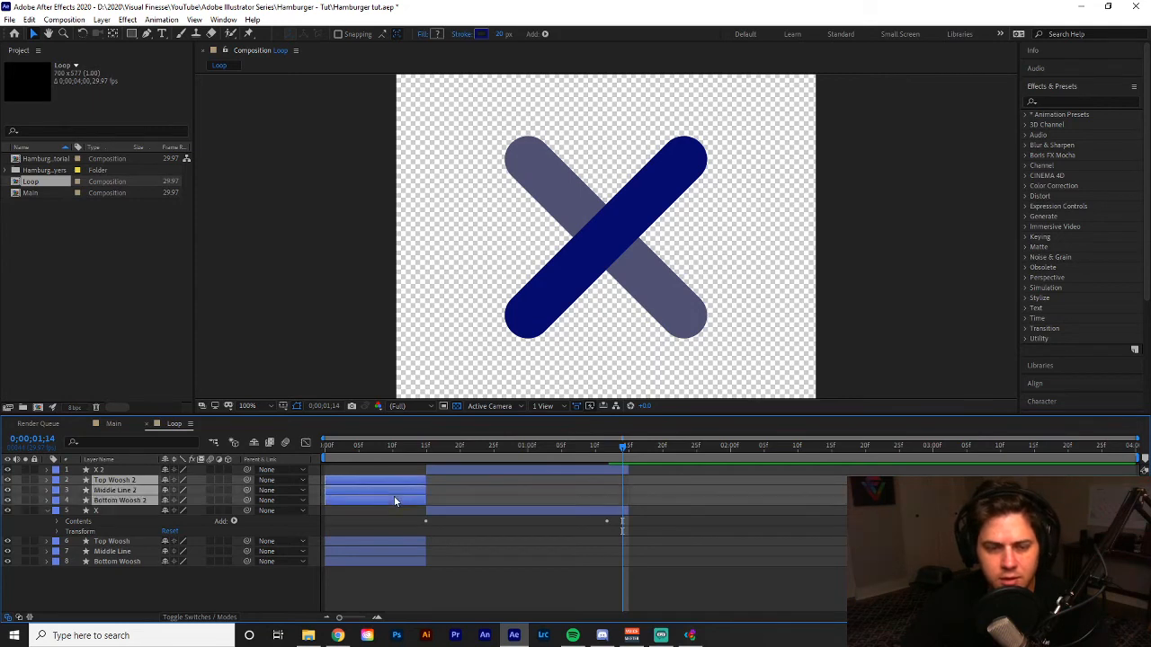
click(471, 471)
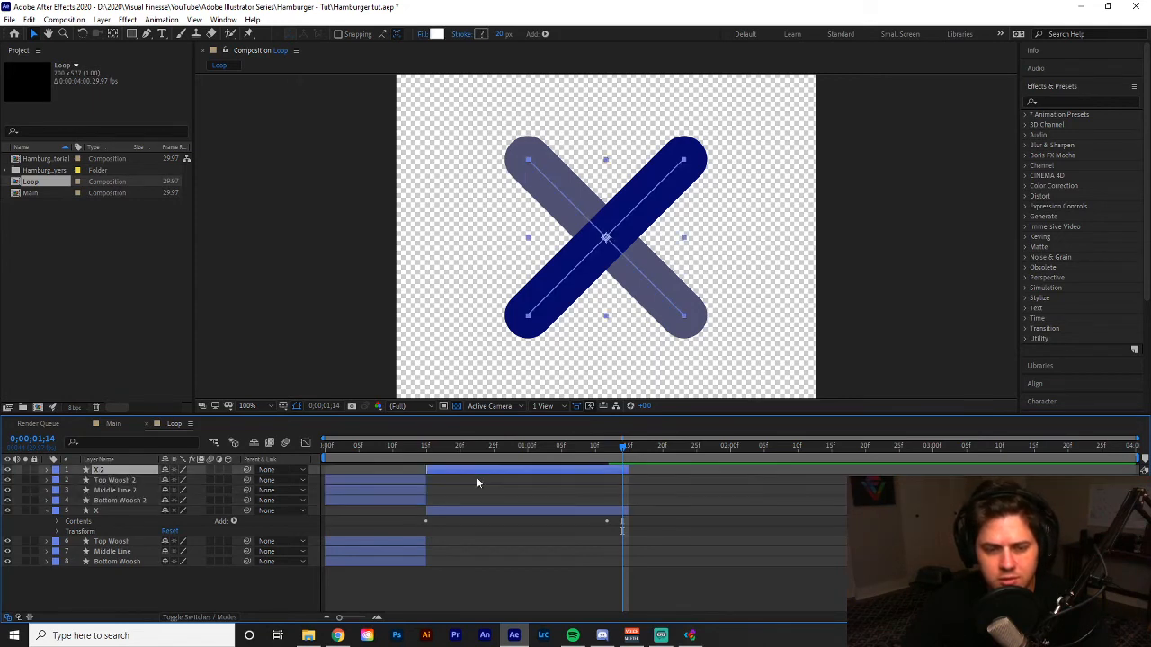
drag(494, 467, 670, 464)
Shift Top Woosh 2, Middle Line 2 and Bottom Woosh 2 to start where X 2 ends, and move the current time to 0;00;03;00
click(363, 482)
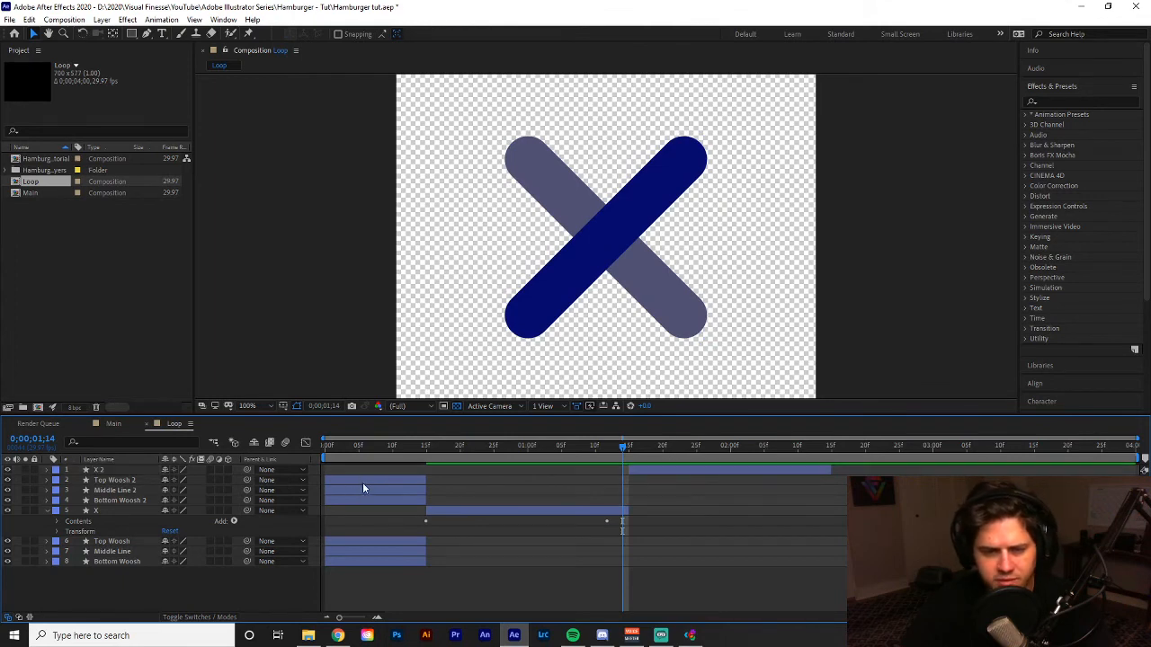
shift+click(368, 491)
shift+click(367, 499)
drag(368, 487, 886, 486)
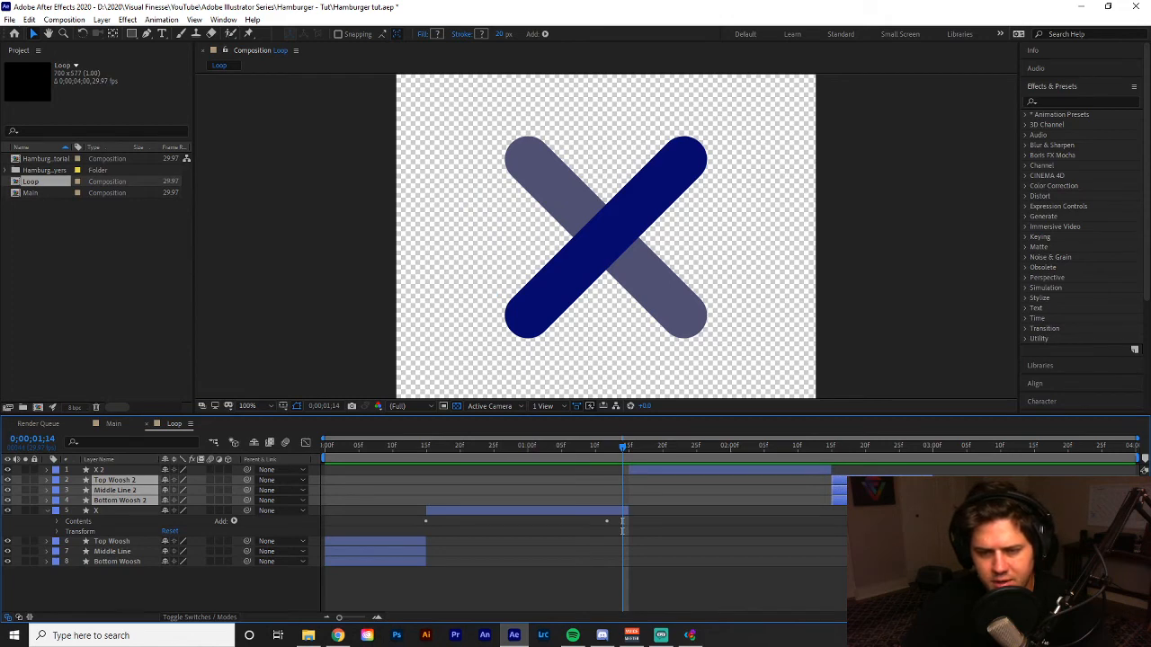
click(885, 531)
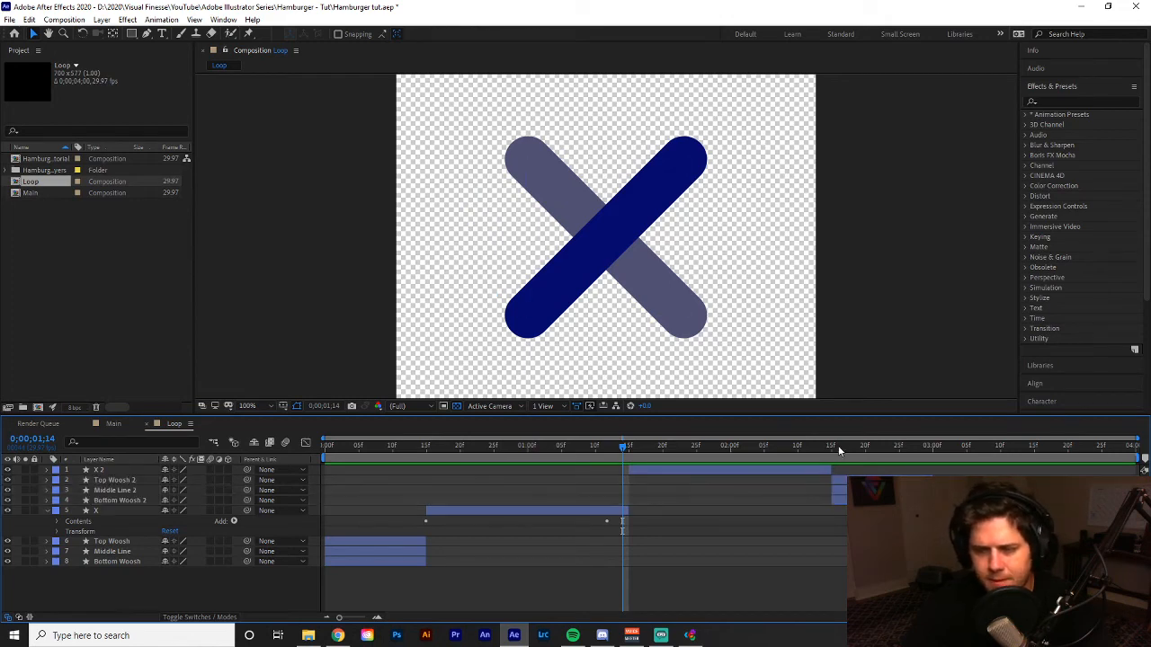
drag(840, 448, 932, 433)
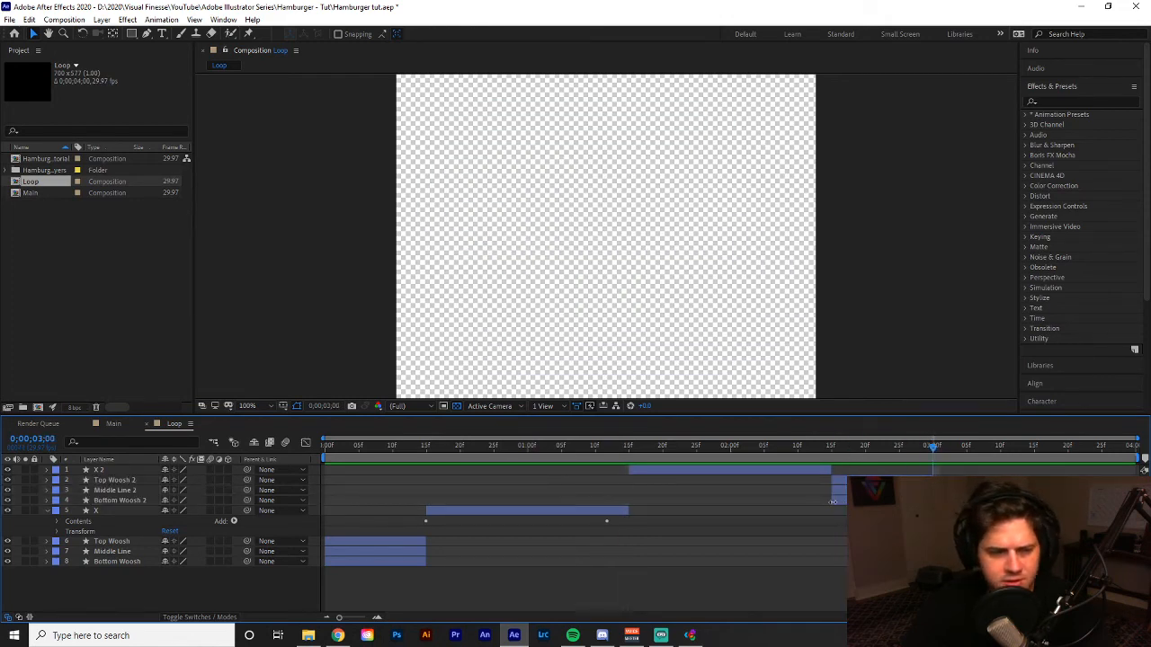
Set the Loop composition's duration to 0;00;03;00
right_click(39, 183)
click(63, 190)
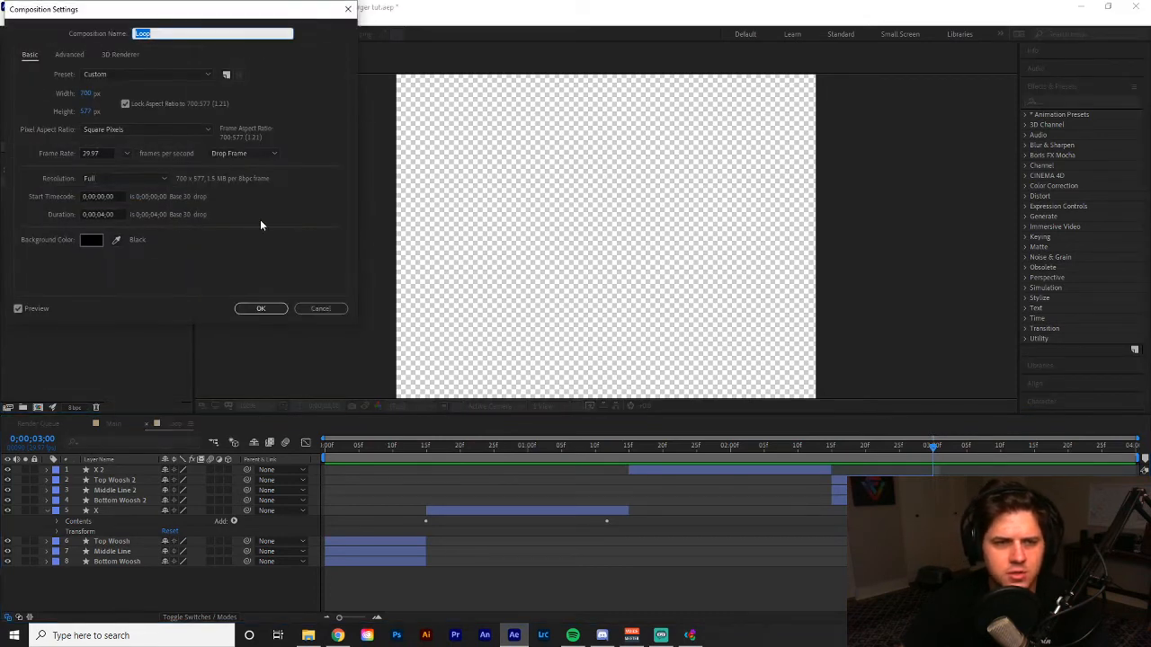
click(115, 213)
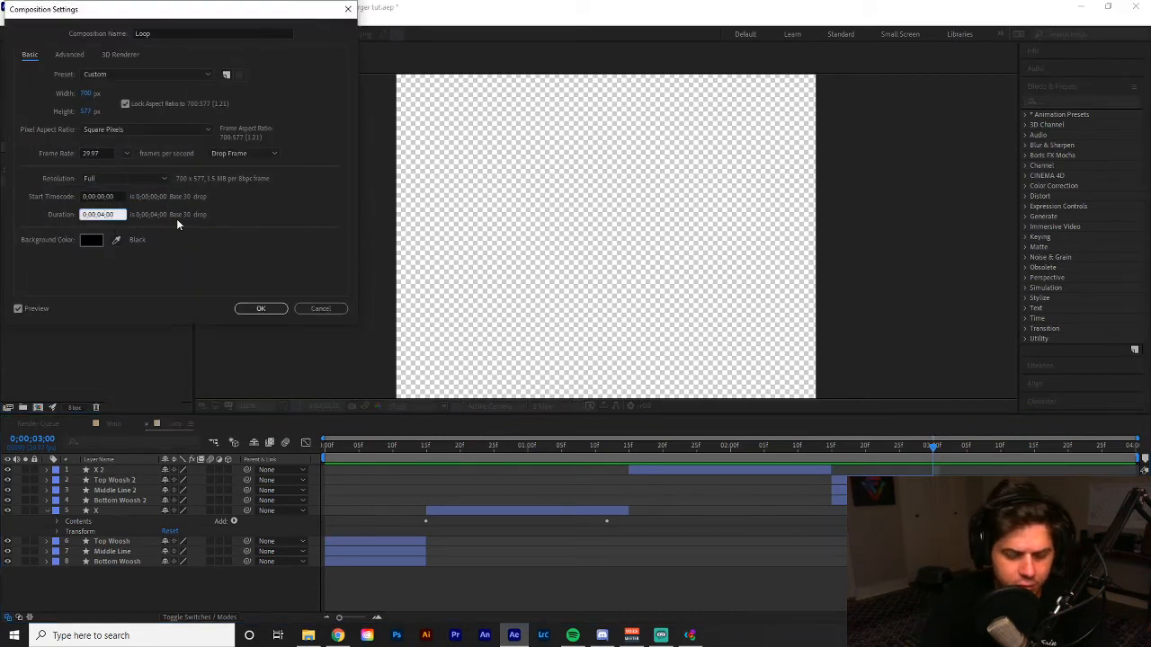
text(300)
key(Return)
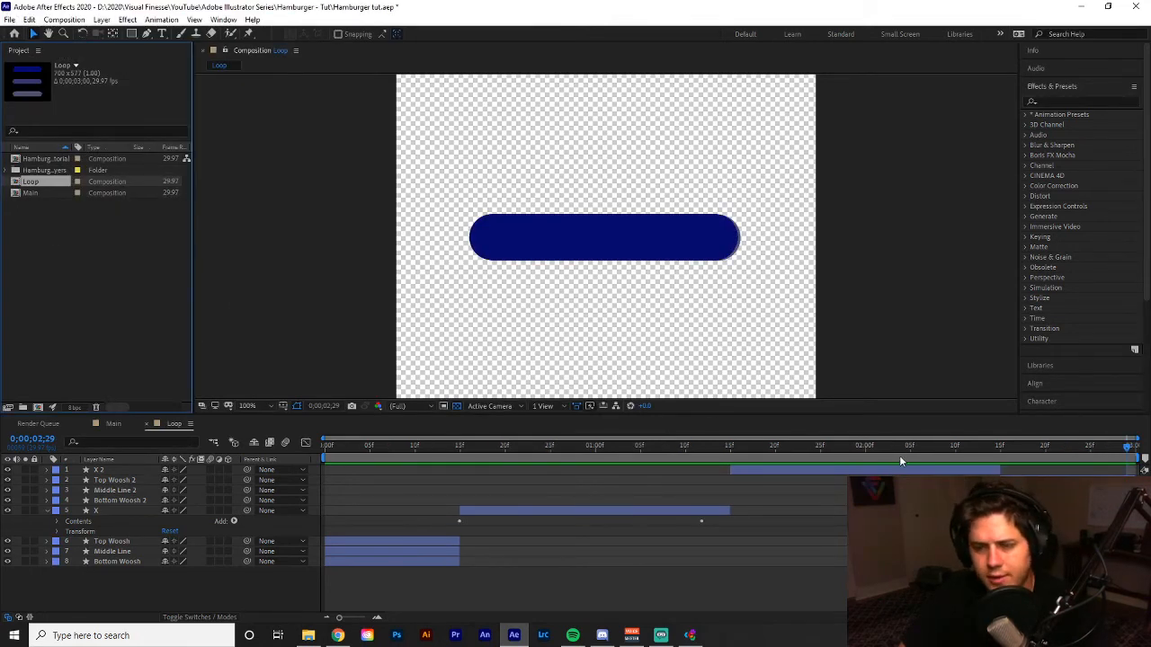
Time-reverse the Rotation keyframes of Group 1 and Group 2 on the X 2 layer
click(855, 448)
click(856, 469)
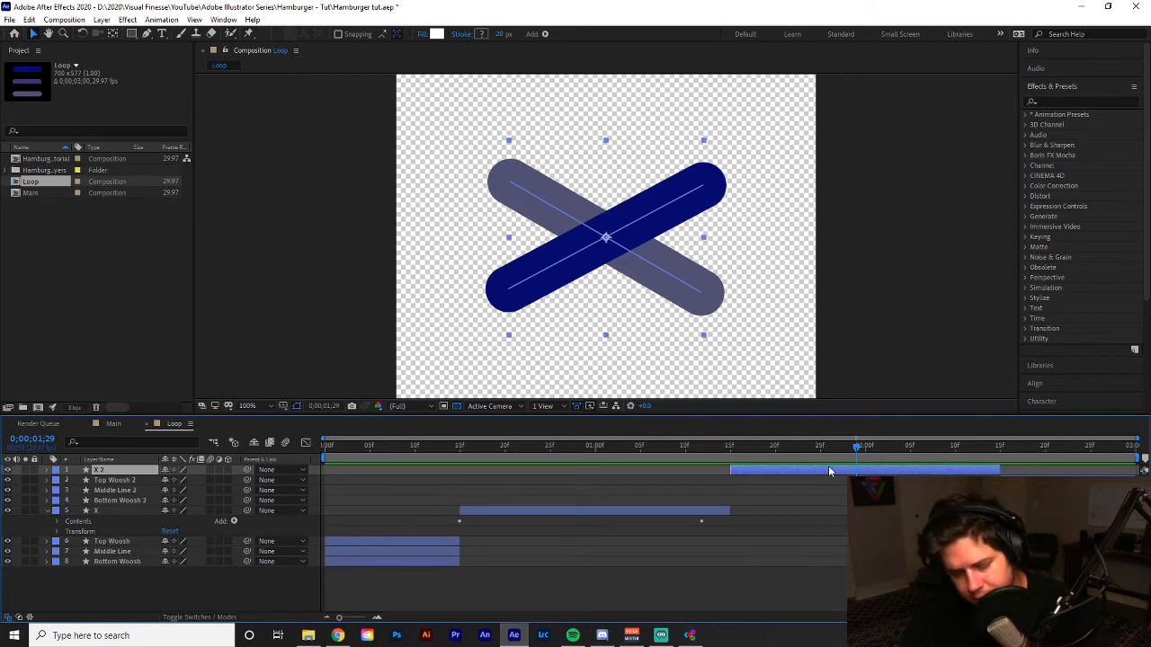
key(u)
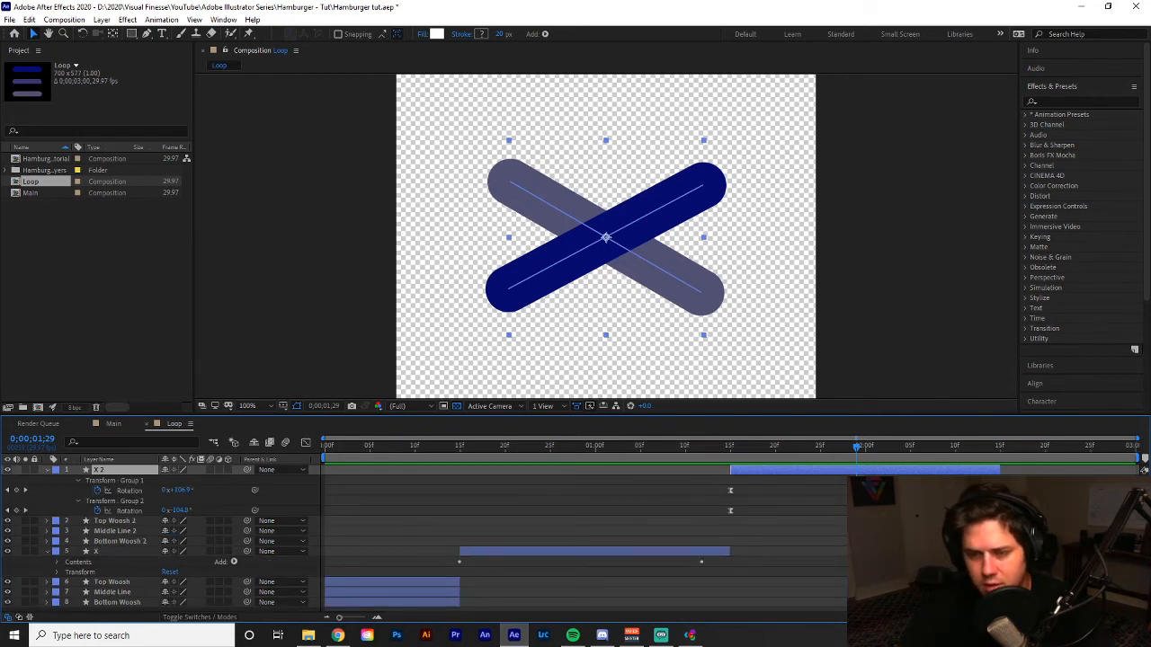
drag(996, 484, 713, 511)
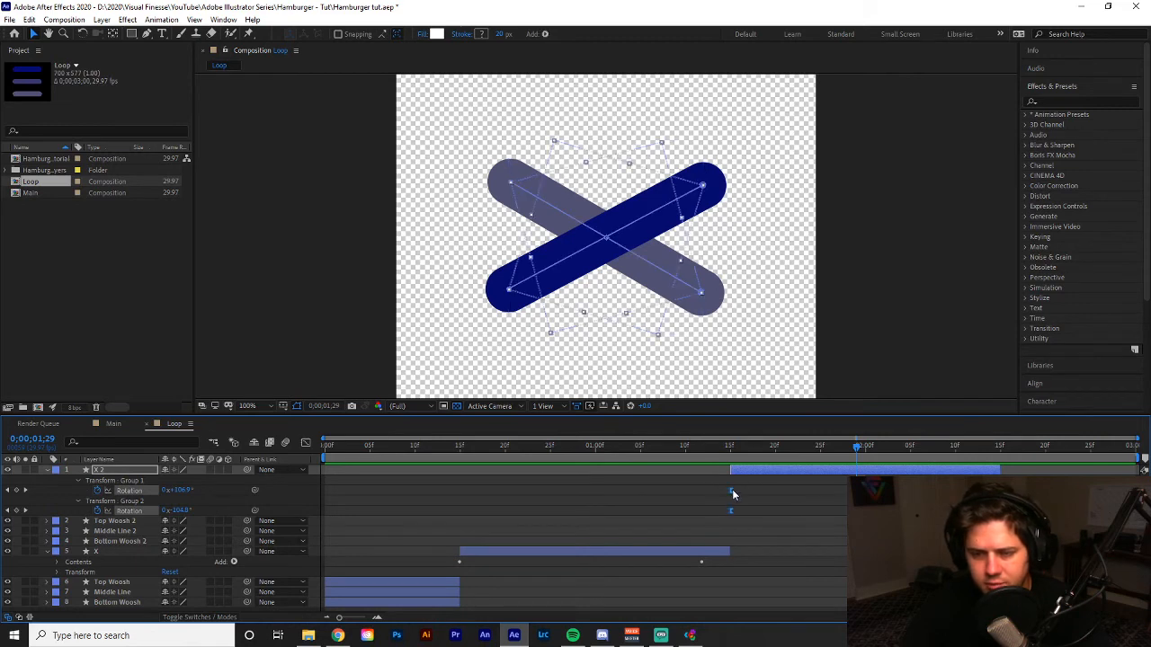
right_click(730, 492)
mouse_move(1022, 500)
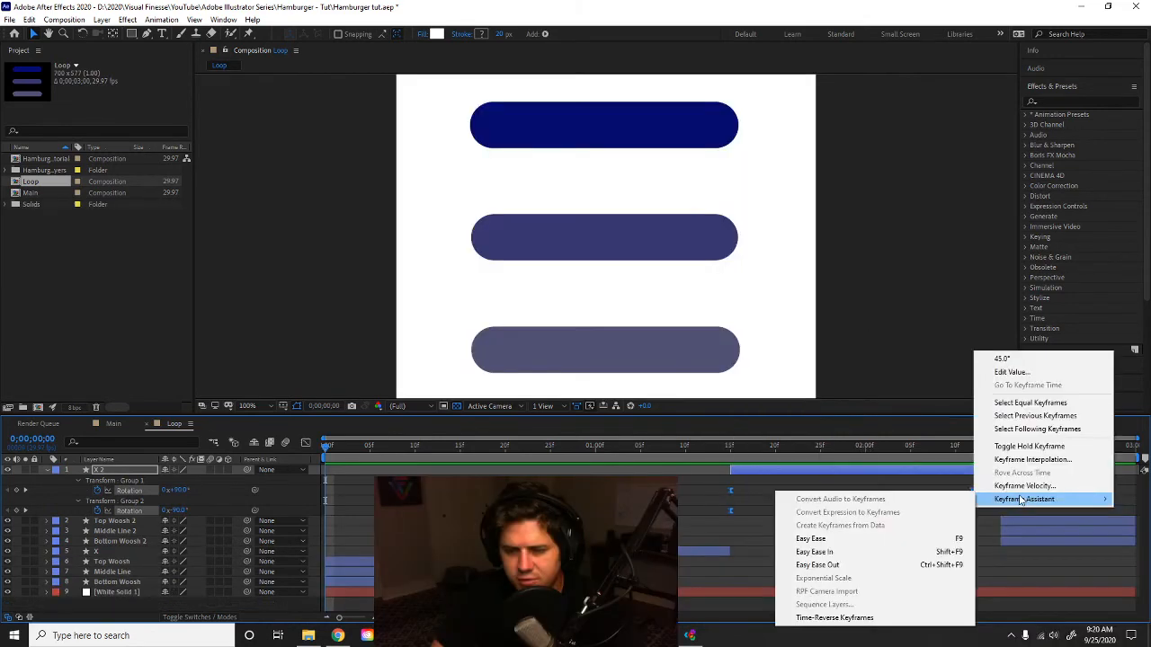
click(847, 618)
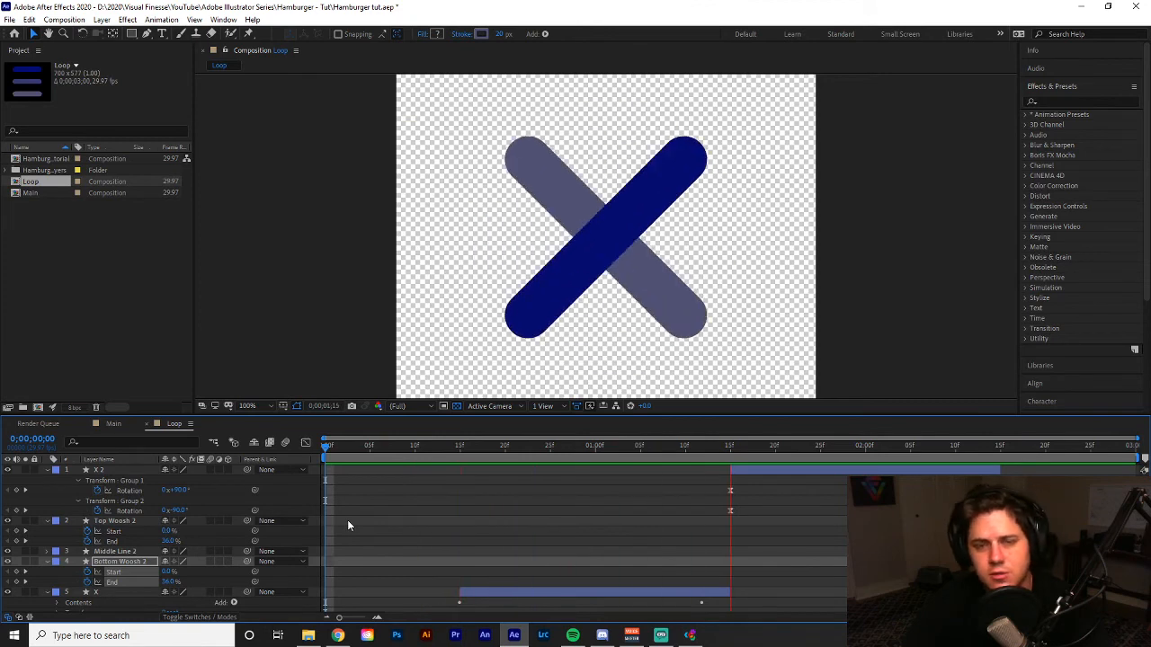
Stop the preview and collapse the expanded properties of the X 2, Top Woosh 2, Bottom Woosh 2 and X layers
click(456, 405)
click(456, 405)
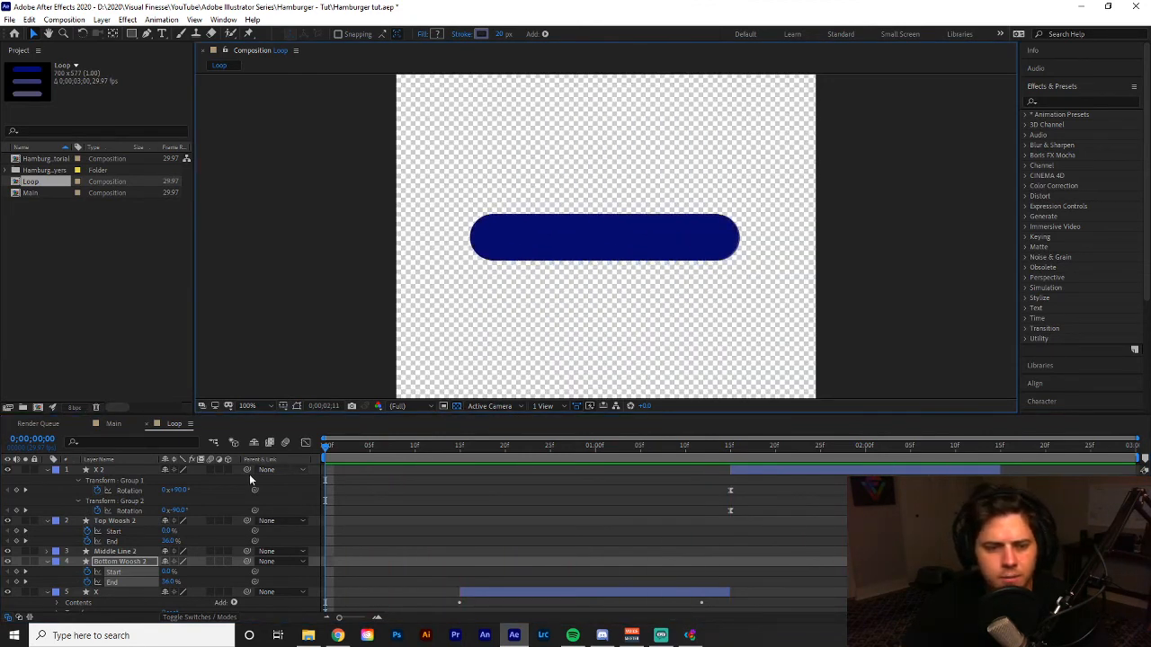
key(space)
click(47, 470)
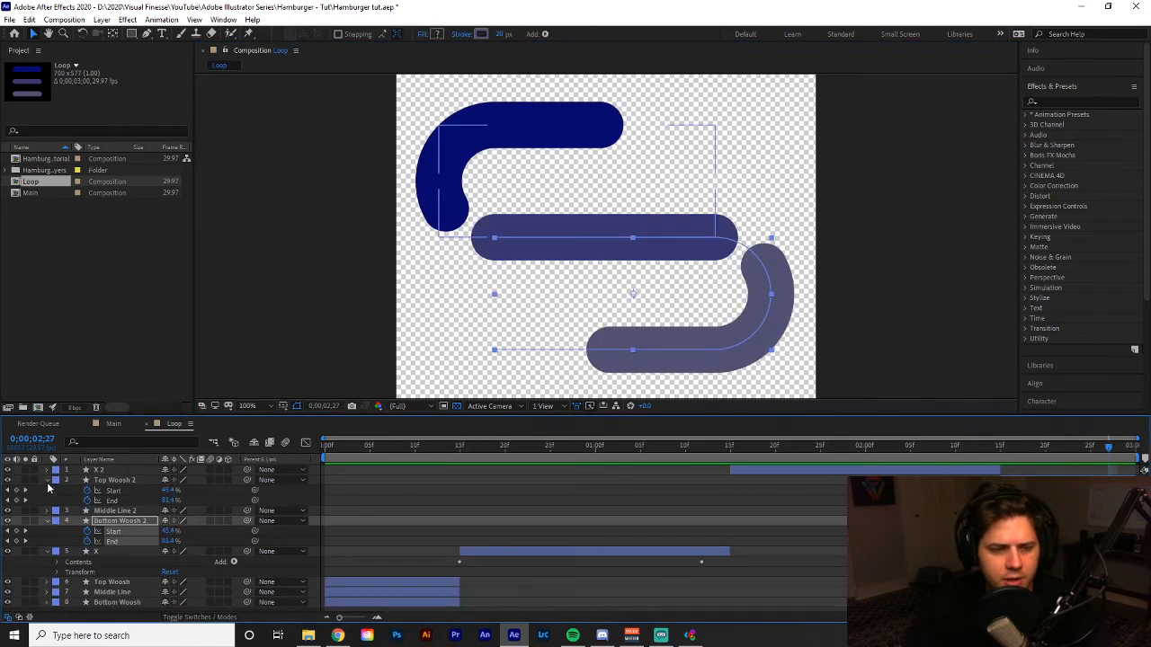
click(48, 481)
click(48, 500)
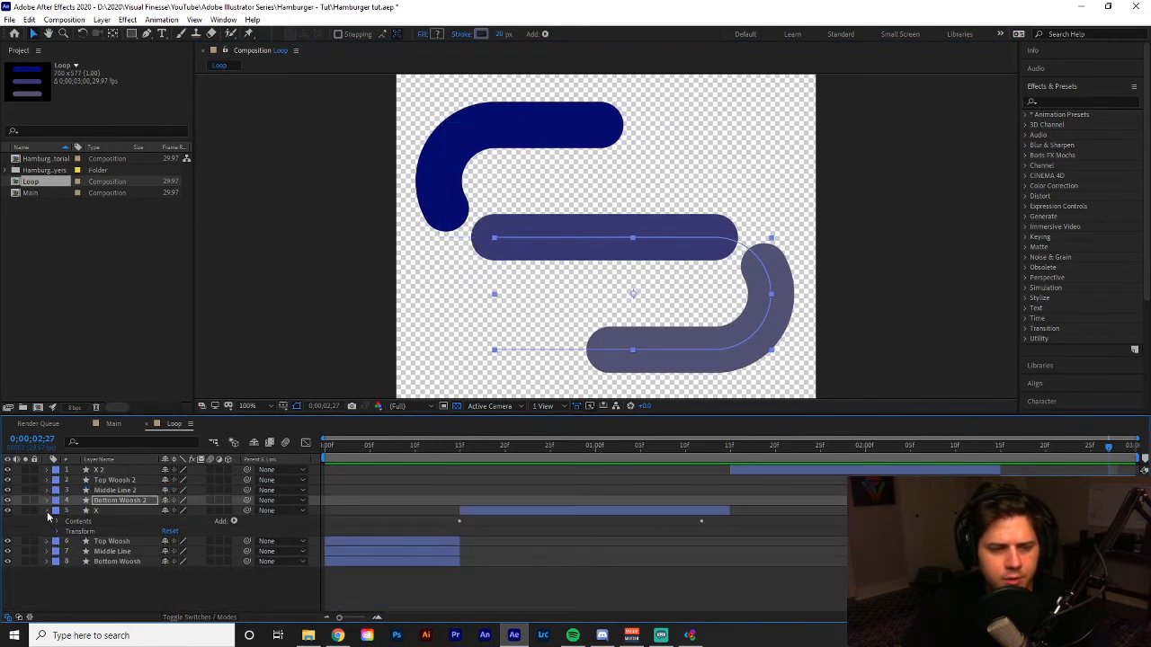
click(48, 511)
Add a white 700 x 577 px solid as a background beneath all the other layers and preview the loop
click(78, 555)
right_click(78, 555)
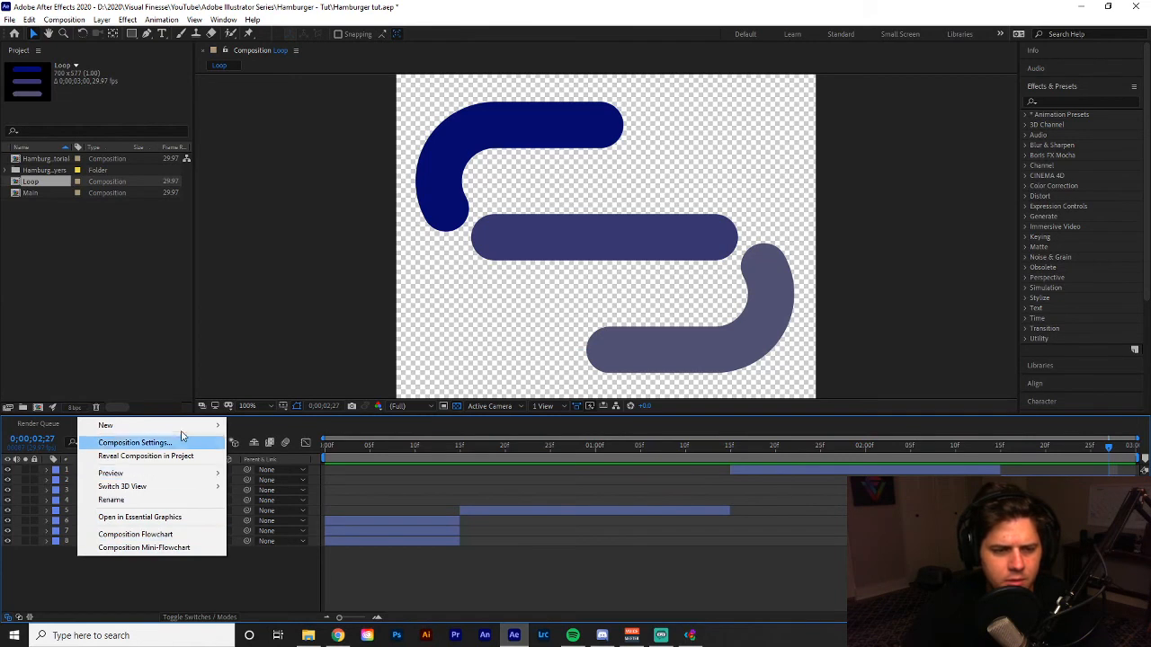
mouse_move(180, 427)
click(278, 454)
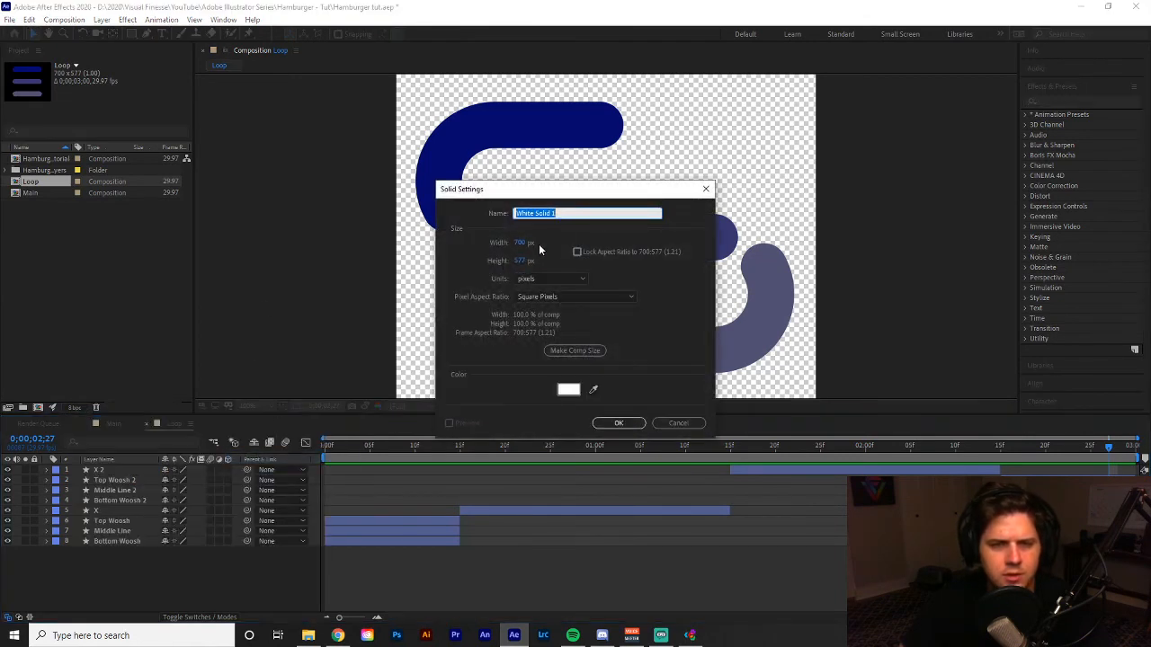
click(629, 427)
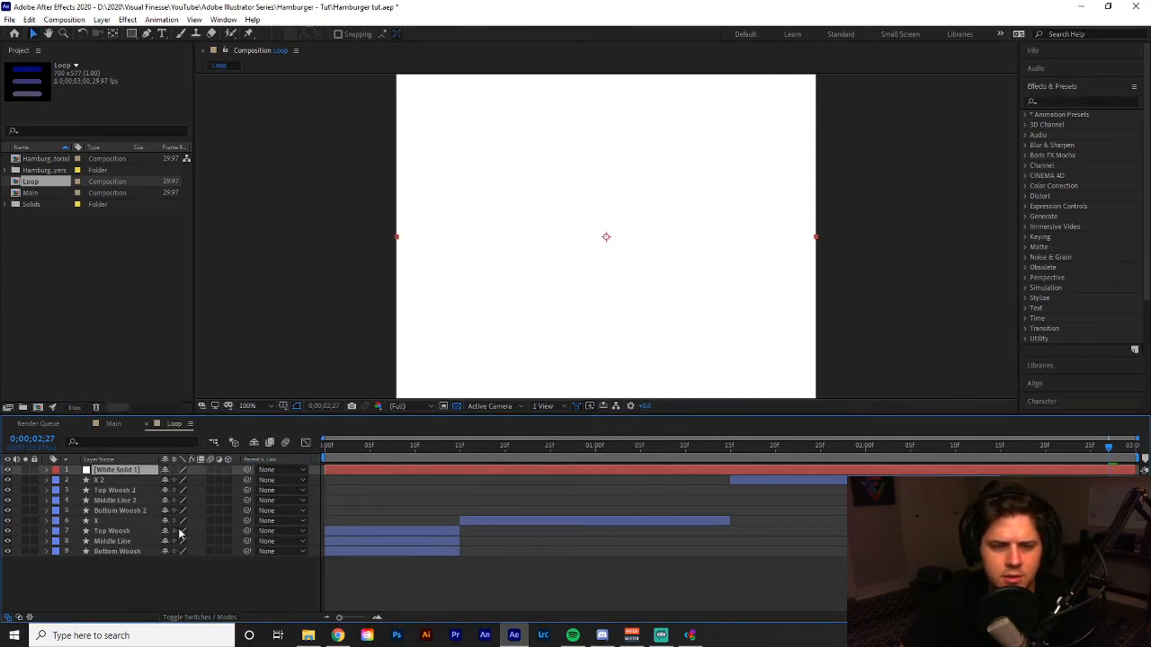
drag(110, 471, 106, 564)
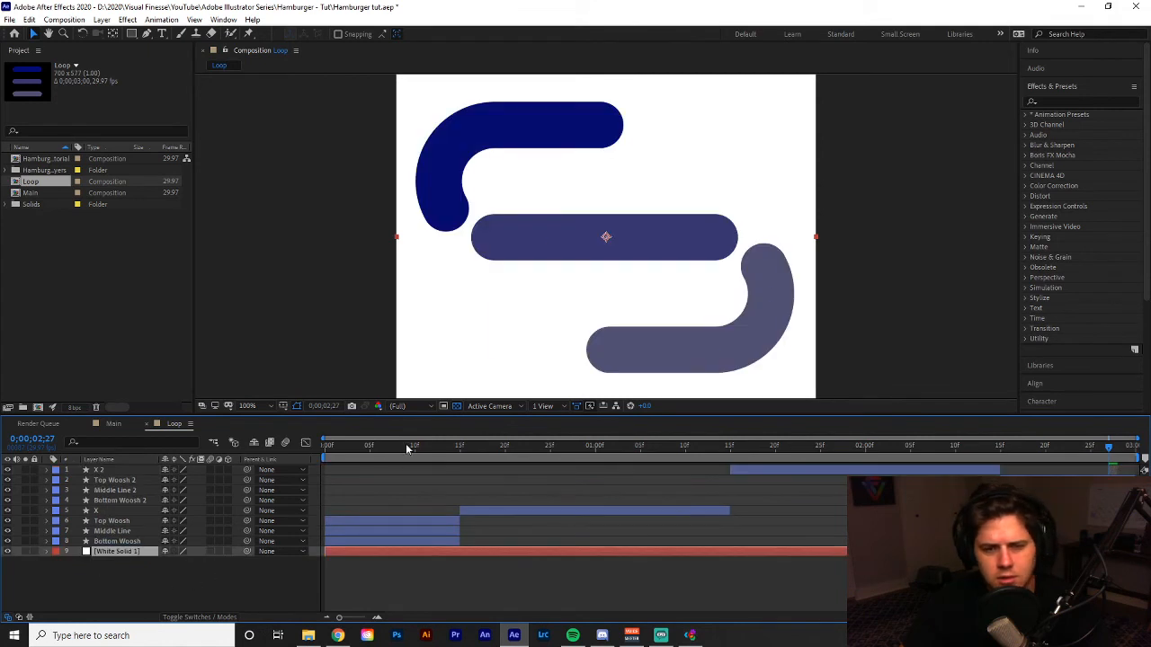
key(space)
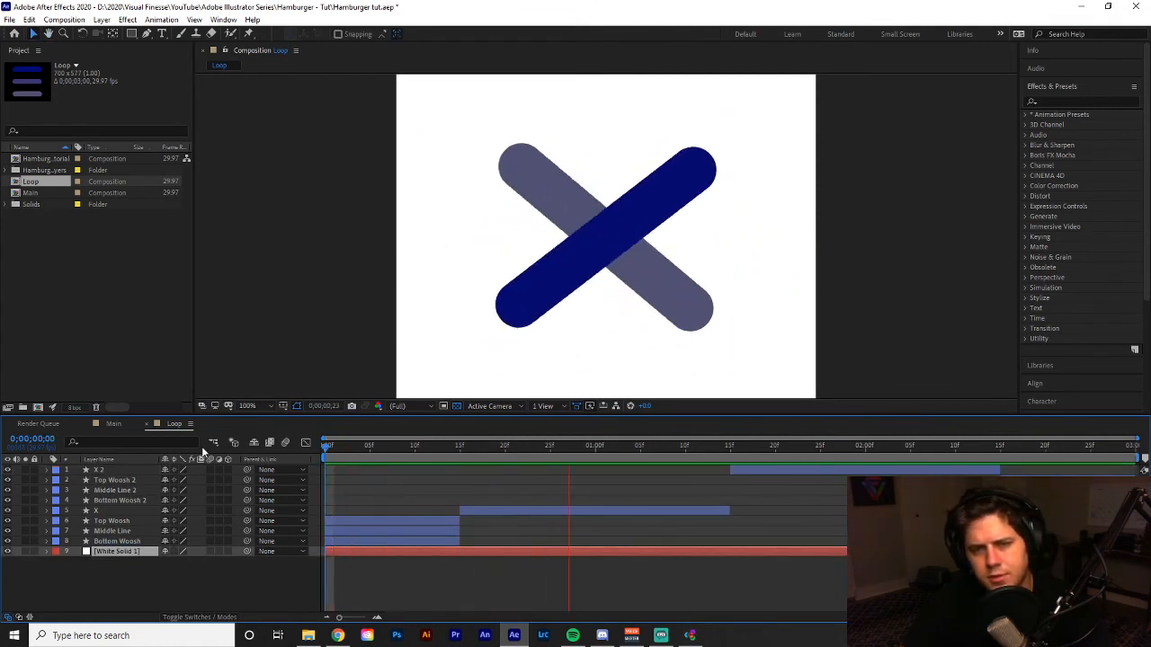